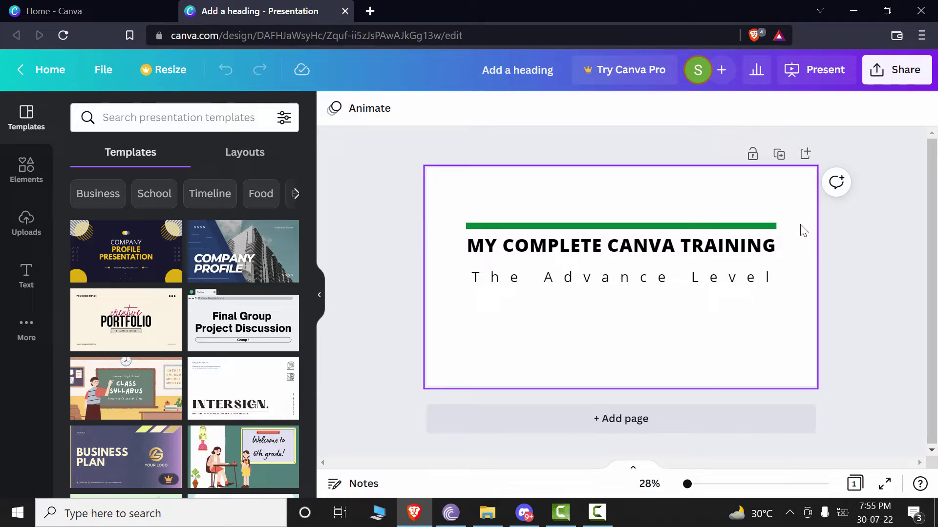
Step: Select the green line, heading and subtitle together and move them lower on the slide
click(800, 243)
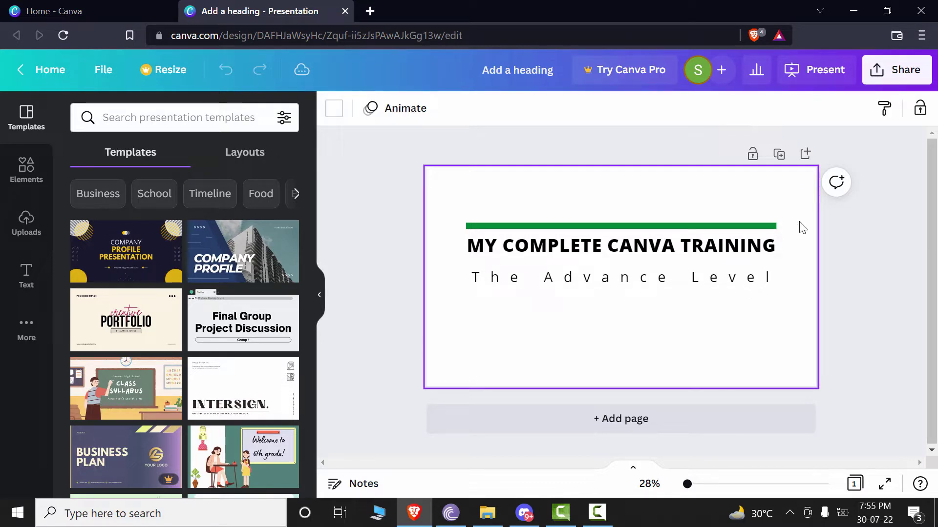
drag(799, 223, 456, 307)
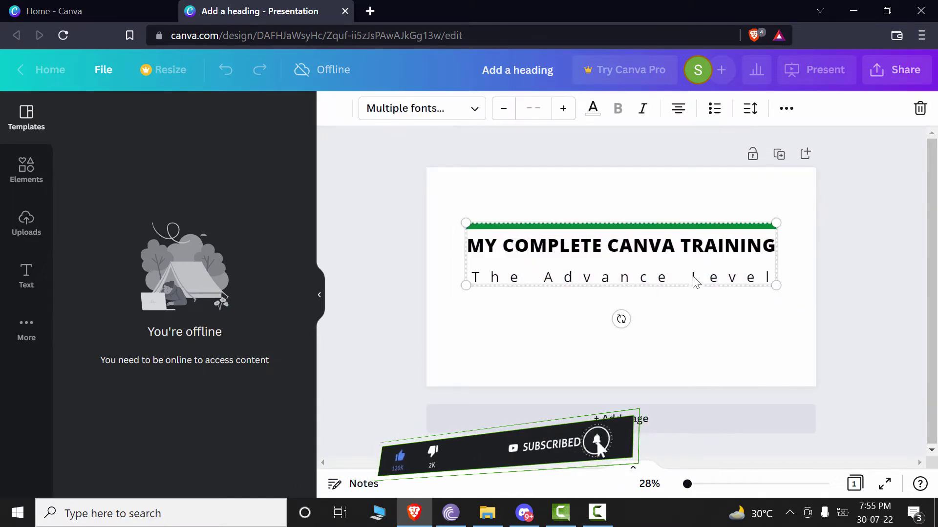
drag(674, 271, 641, 321)
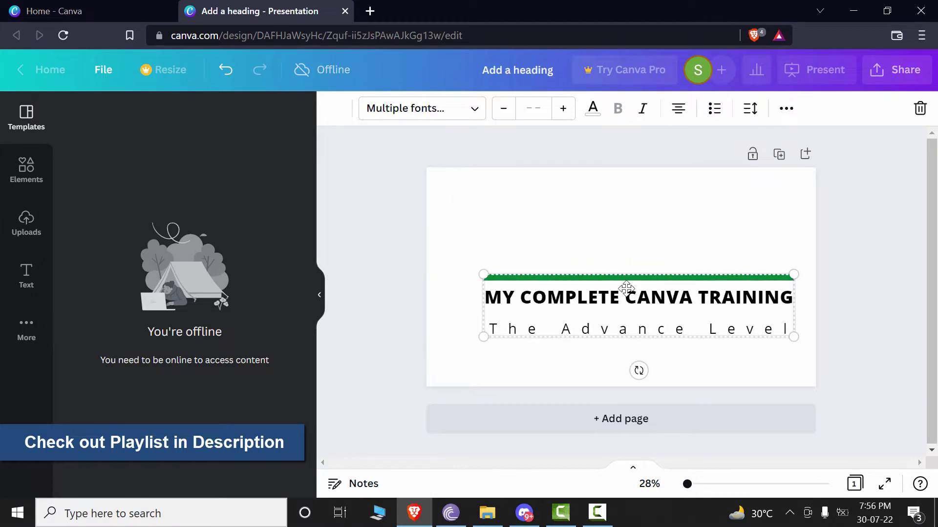
Step: Move the selected line and text block up the slide, undo that move, and select the heading alone
drag(626, 288, 595, 203)
click(704, 341)
key(ctrl+z)
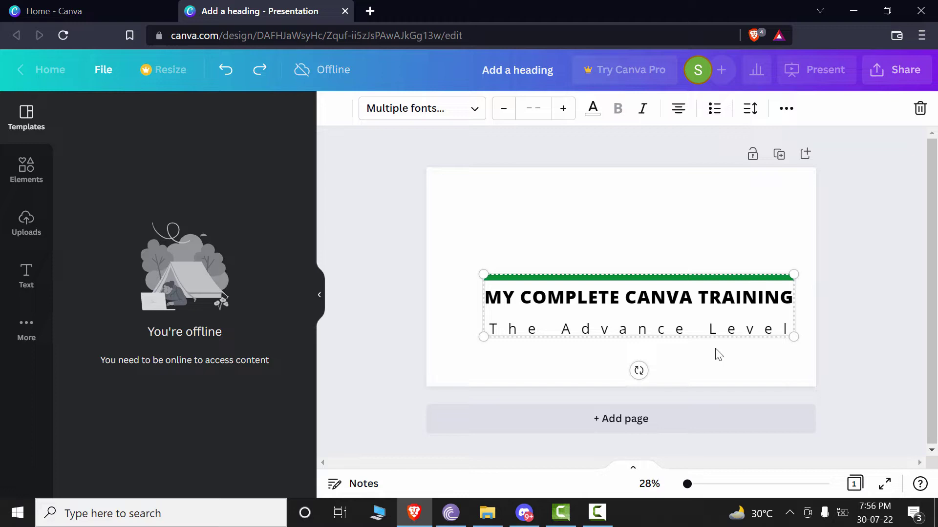
click(604, 219)
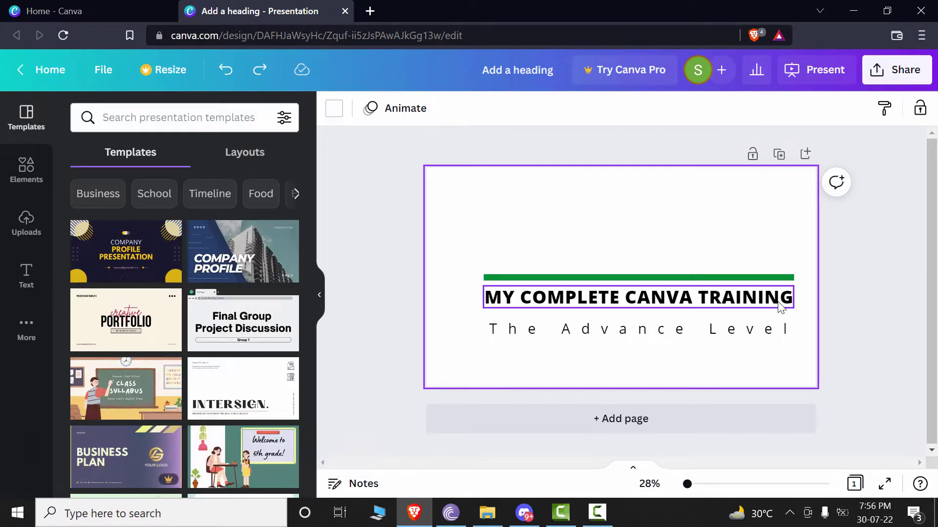
click(778, 300)
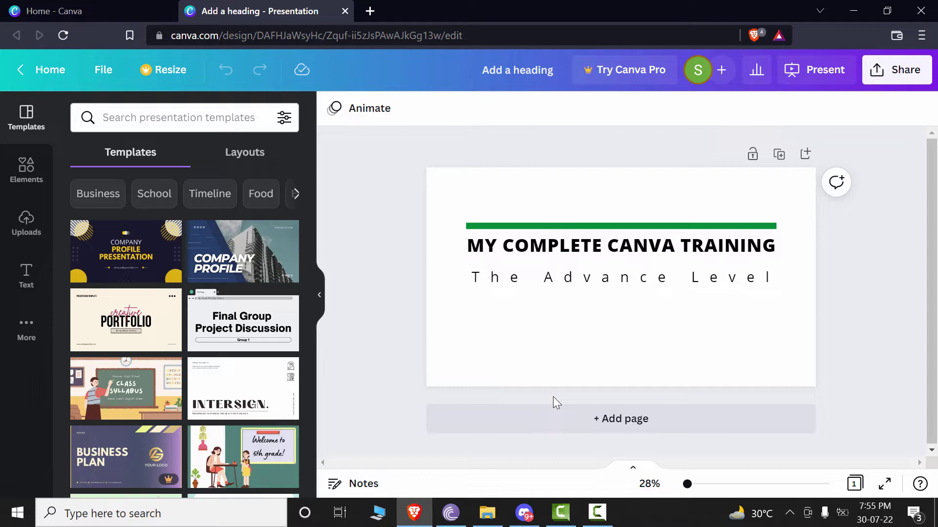
Step: Multi-select the green line, heading and subtitle, shift them around the slide as one block, and undo the last move
click(801, 227)
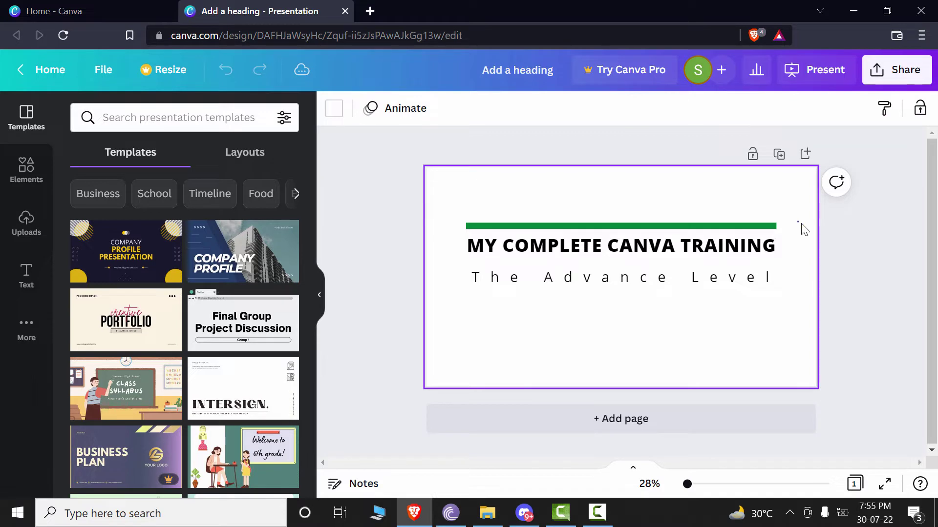
drag(799, 223, 456, 308)
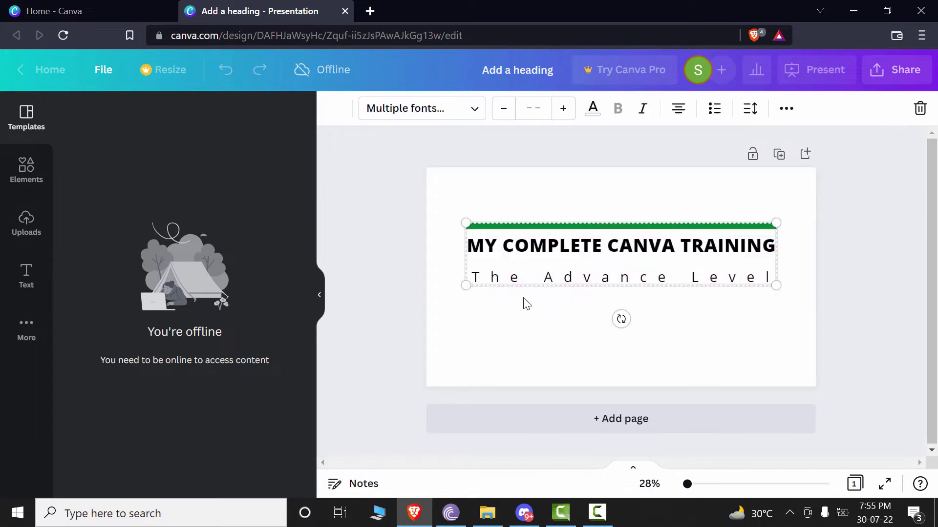
drag(669, 278, 609, 237)
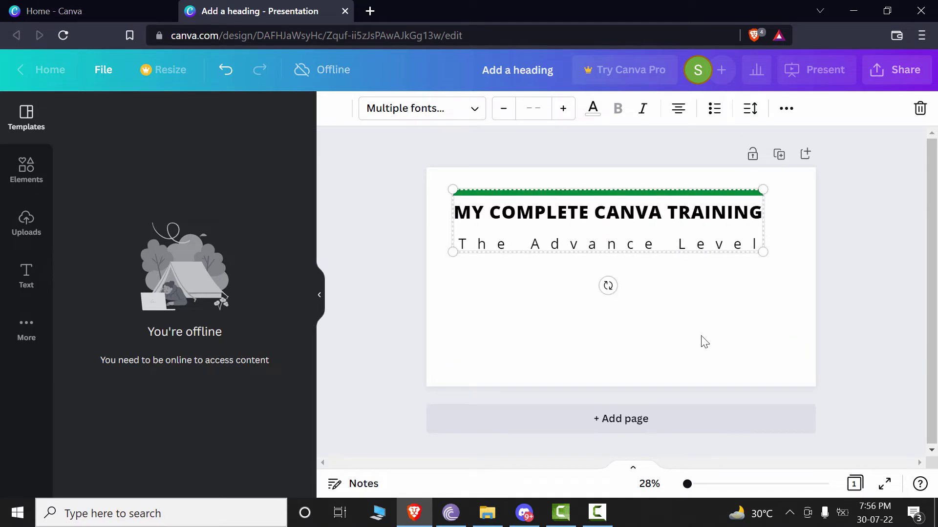
click(704, 342)
key(ctrl+z)
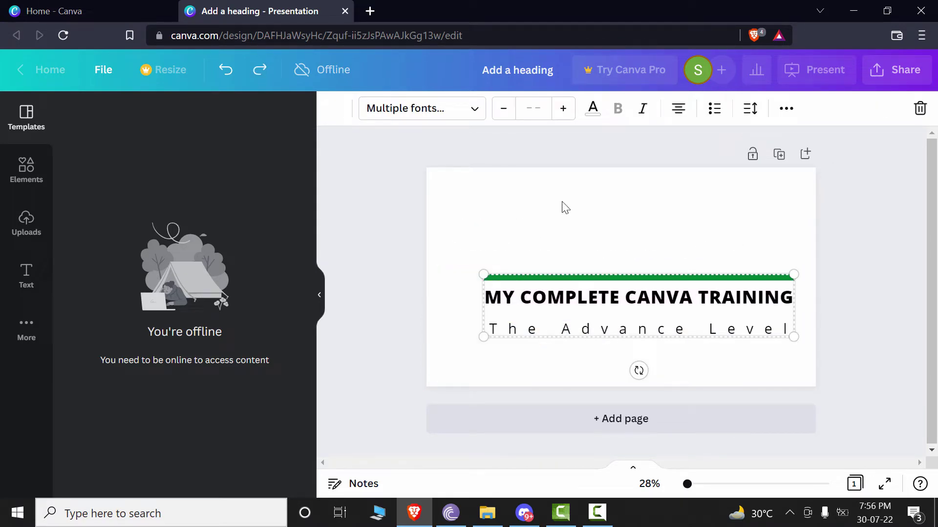
click(604, 219)
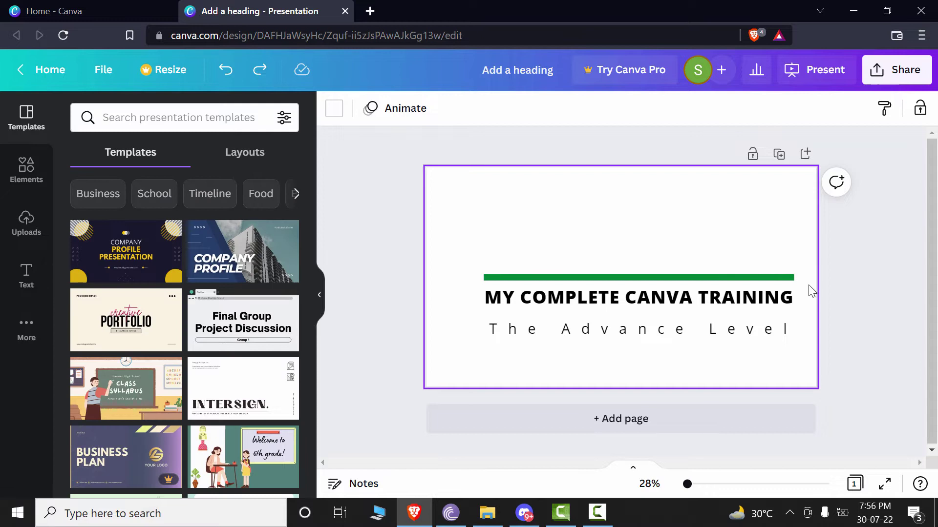
Step: Move the heading and the subtitle individually away from the green line, and undo the recent moves
click(778, 305)
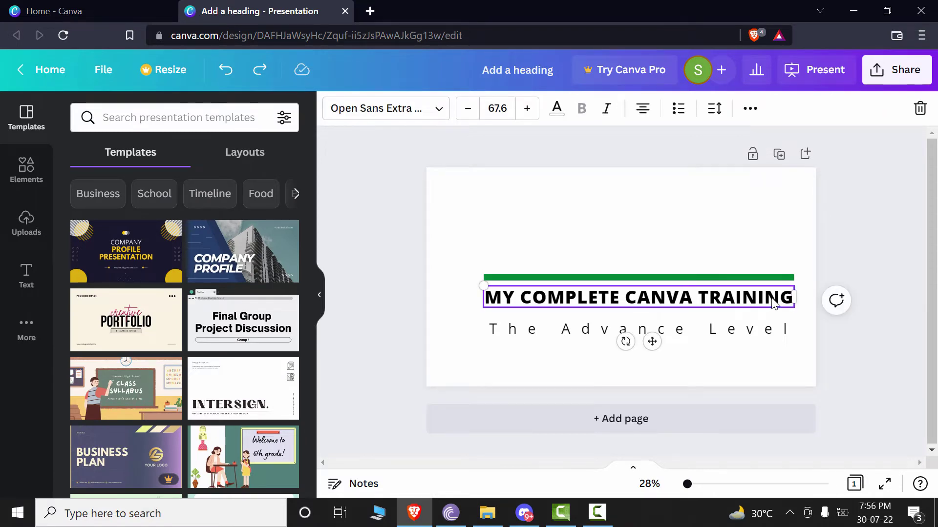
drag(777, 305, 699, 328)
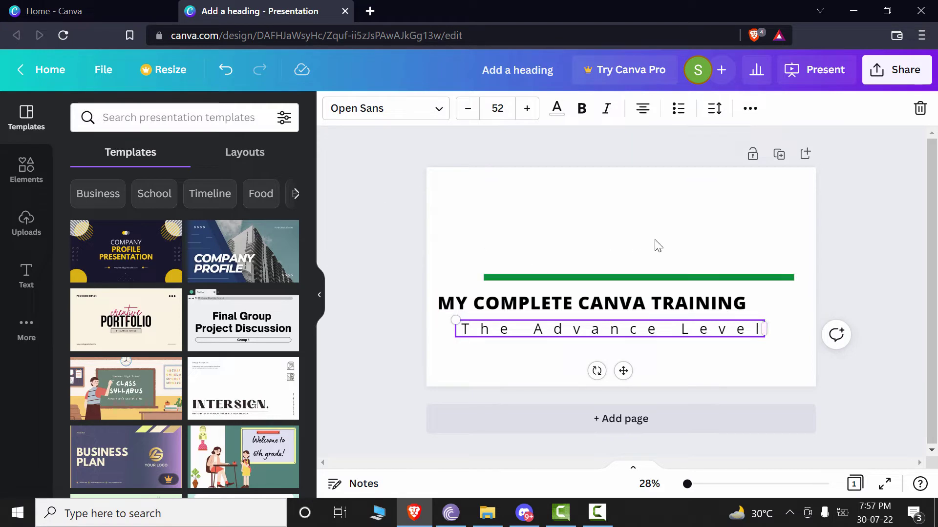
key(ctrl+z)
key(ctrl+z)
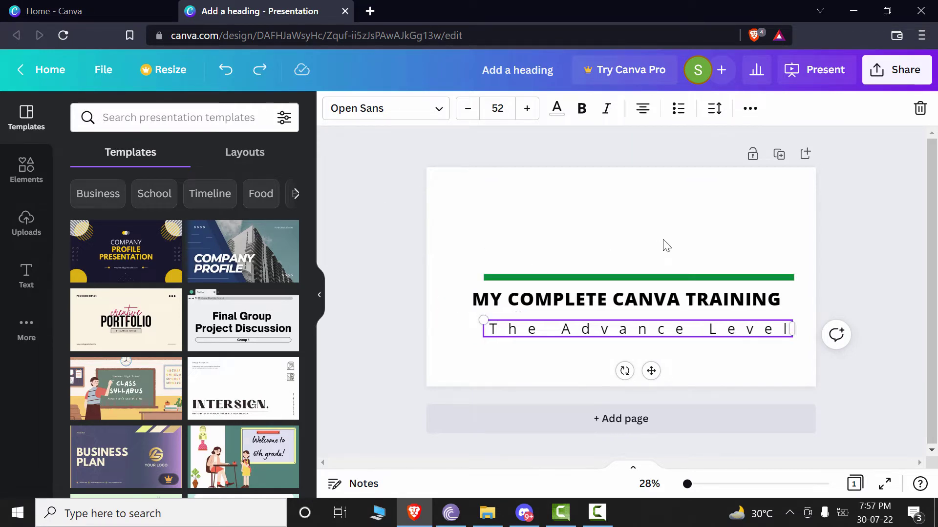
click(748, 246)
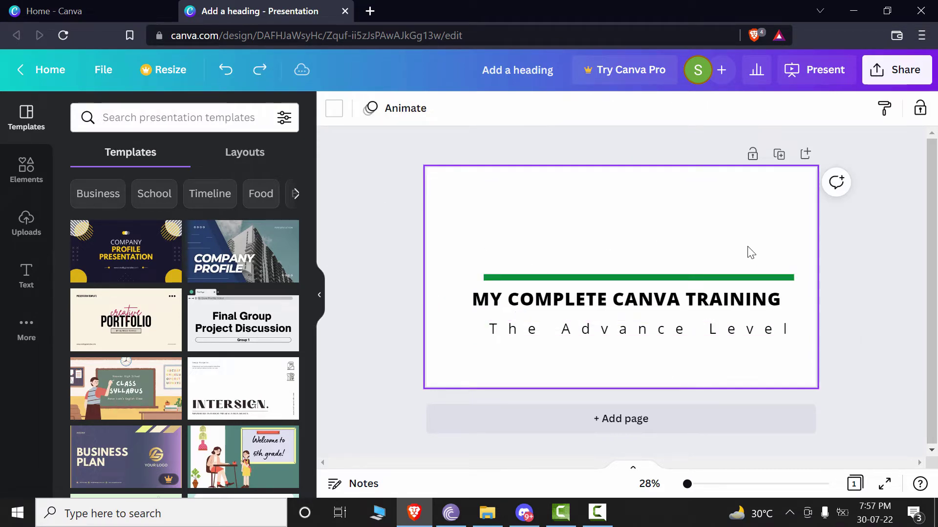
key(ctrl+z)
key(ctrl+z)
key(ctrl+z)
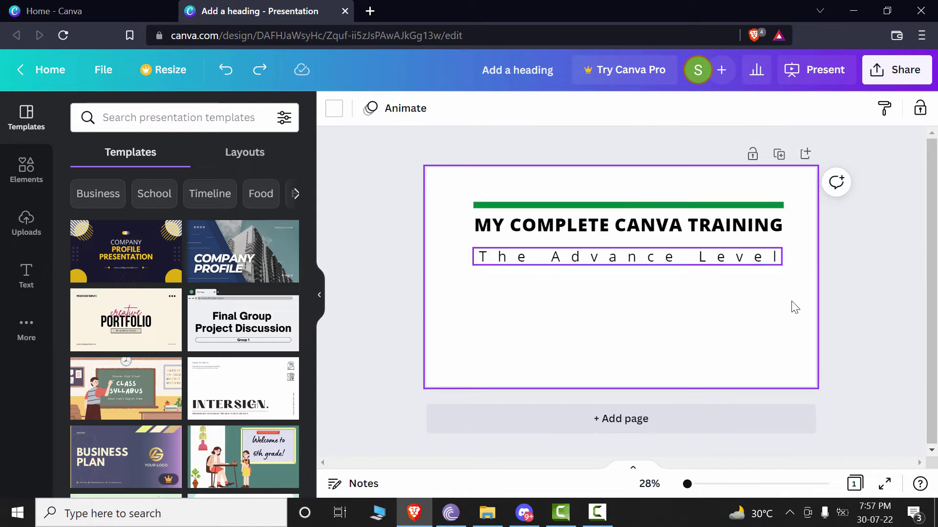
Step: Group the green line, heading and subtitle into one object
drag(807, 197, 440, 283)
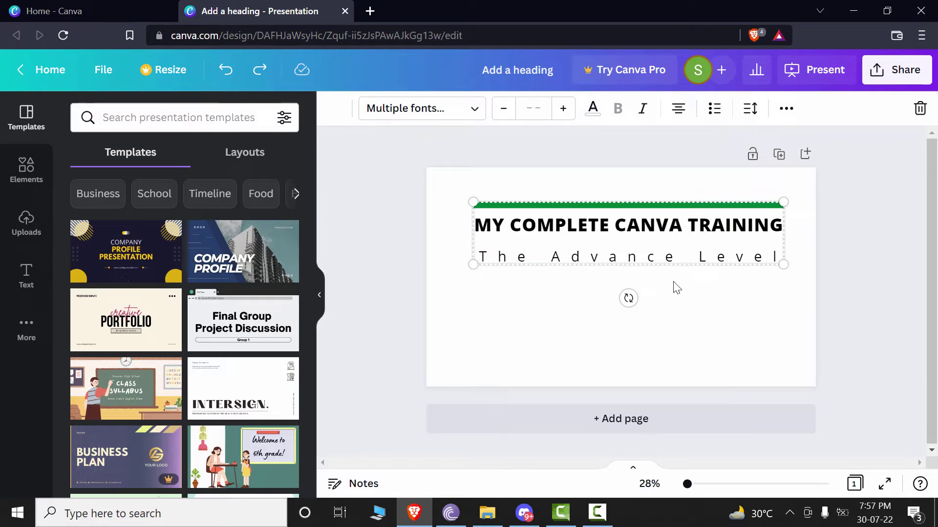
click(786, 108)
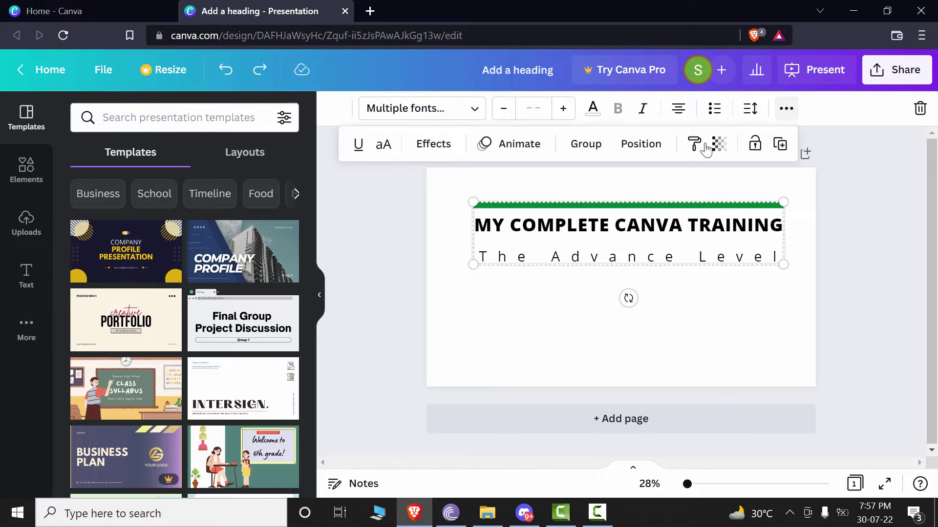
click(580, 146)
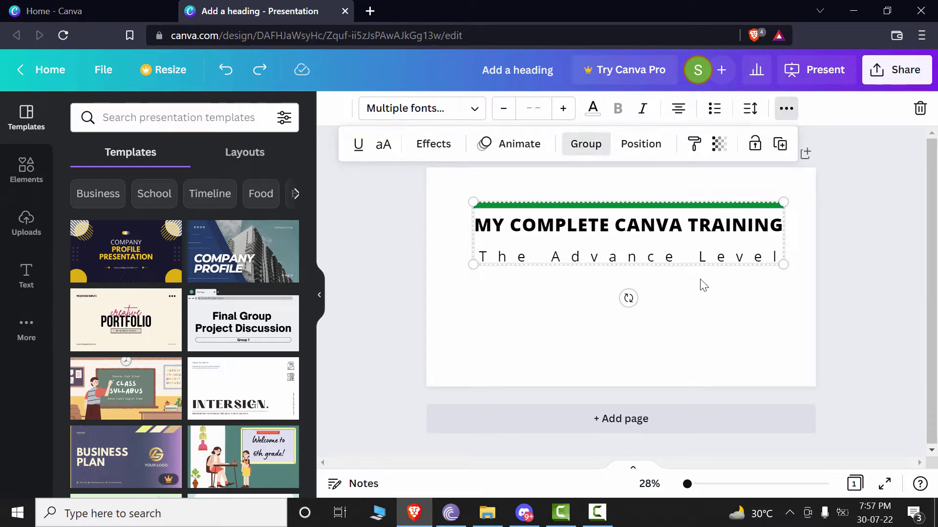
click(754, 335)
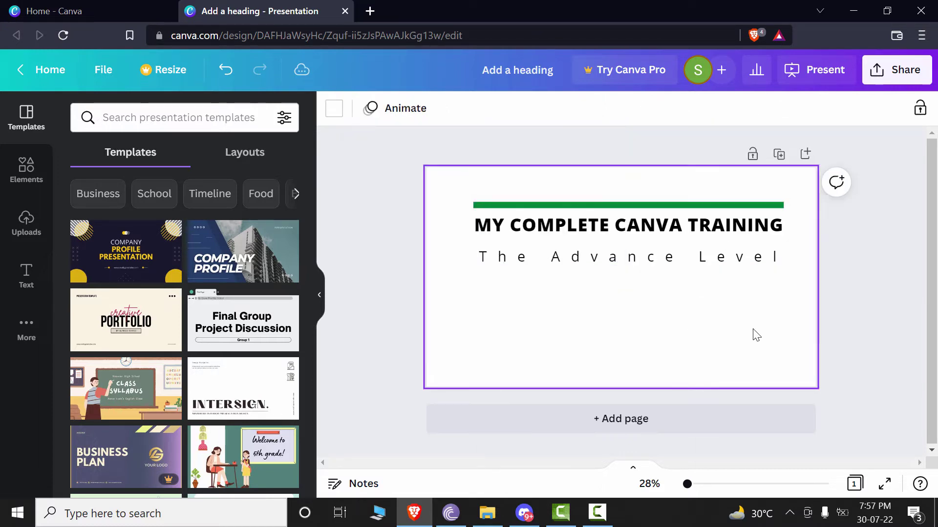
Step: Move the grouped line, heading and subtitle slightly lower on the slide
click(702, 236)
drag(802, 186, 571, 293)
click(677, 290)
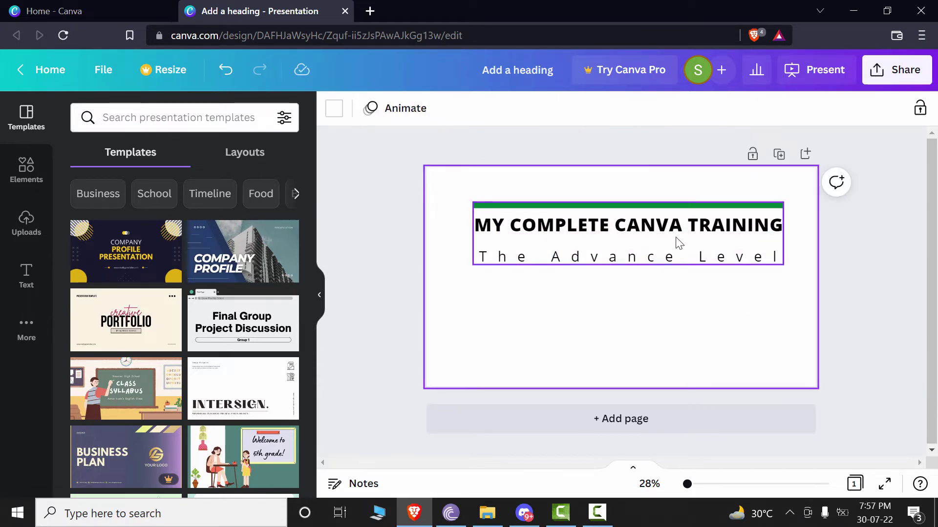
click(679, 243)
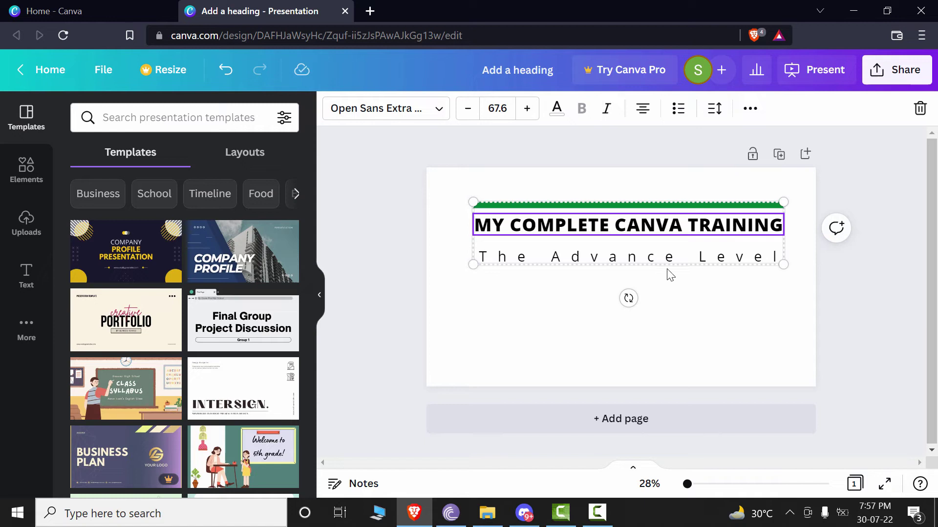
click(673, 254)
mouse_move(670, 249)
mouse_down()
mouse_move(681, 328)
mouse_move(675, 250)
mouse_up()
click(729, 318)
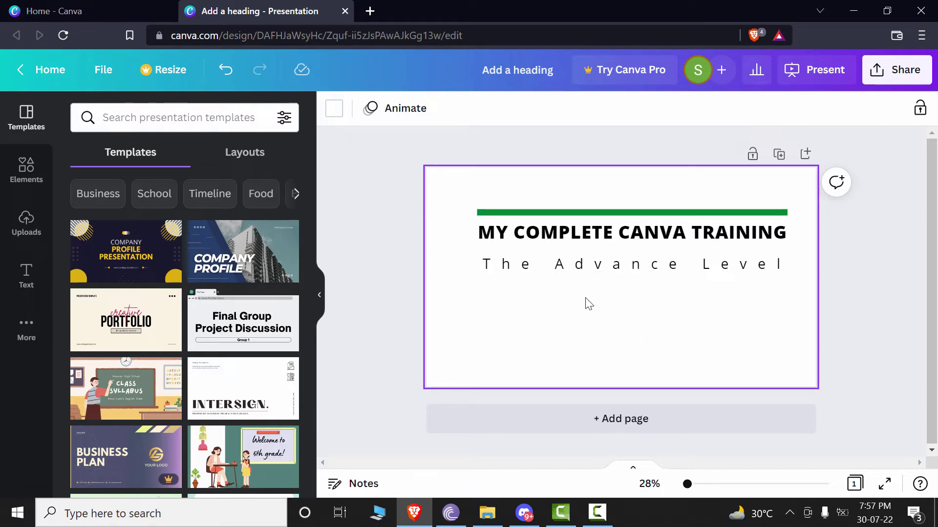
Step: Ungroup the line, heading and subtitle block
drag(803, 204, 436, 289)
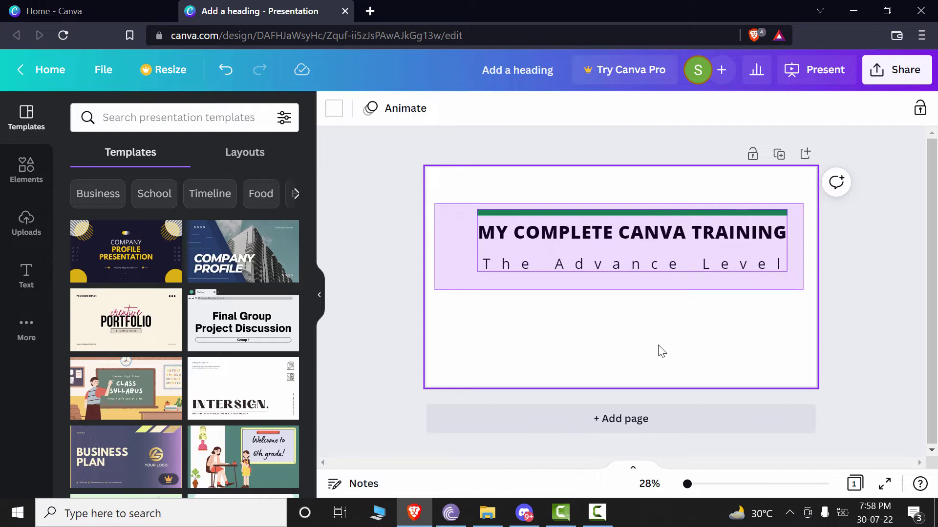
right_click(723, 252)
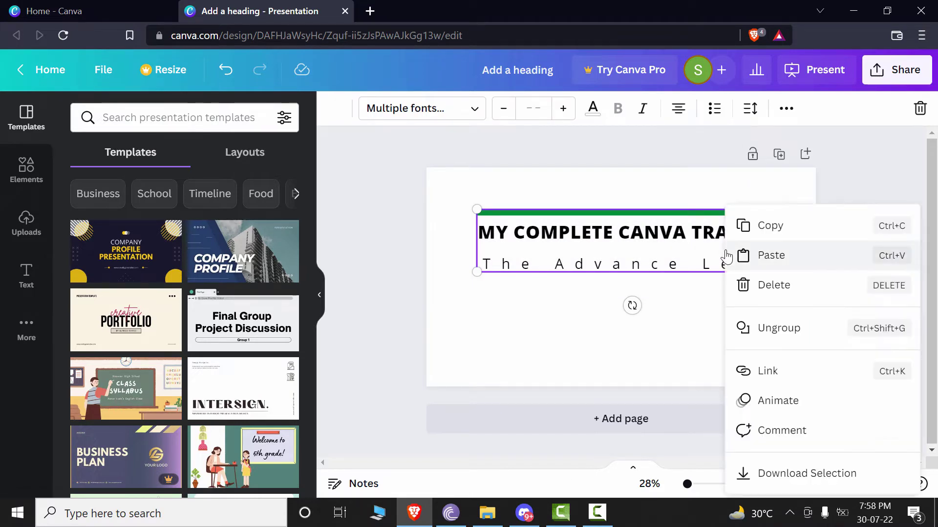
click(779, 328)
click(774, 353)
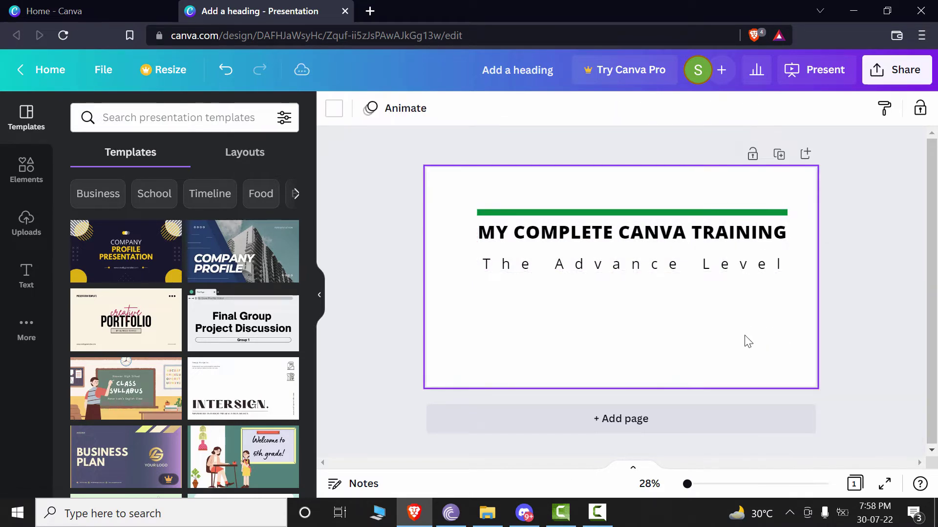
Step: Select the green line, heading and subtitle again and regroup them
drag(803, 211, 492, 291)
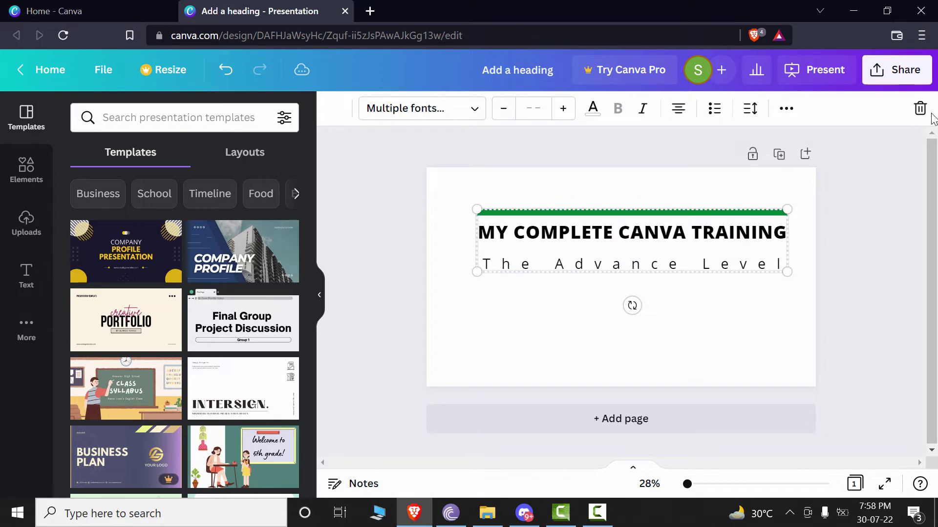
click(786, 107)
click(593, 146)
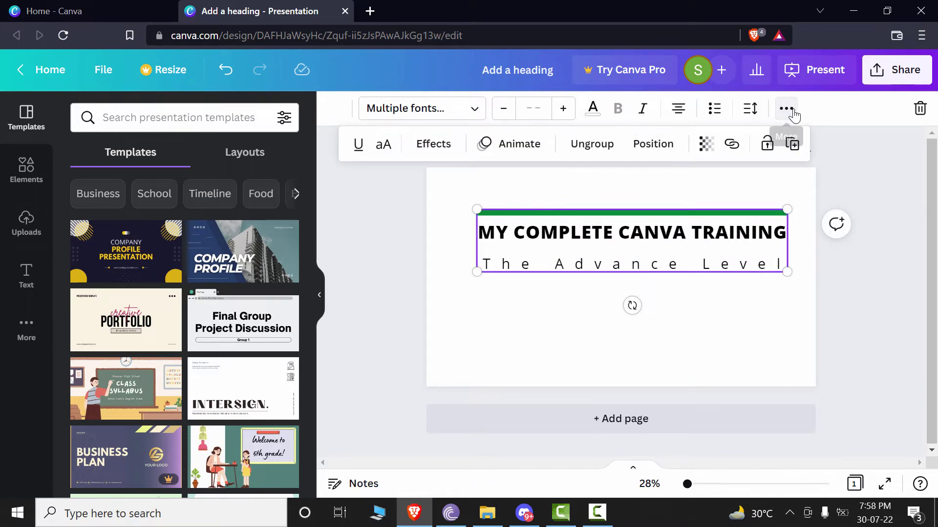
Step: Ungroup the regrouped title block and deselect it
click(795, 115)
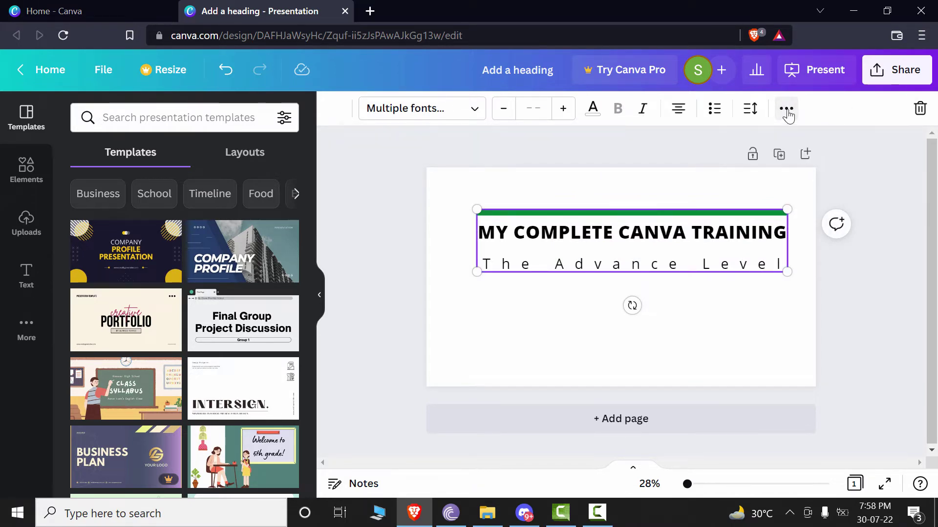
click(786, 113)
click(568, 152)
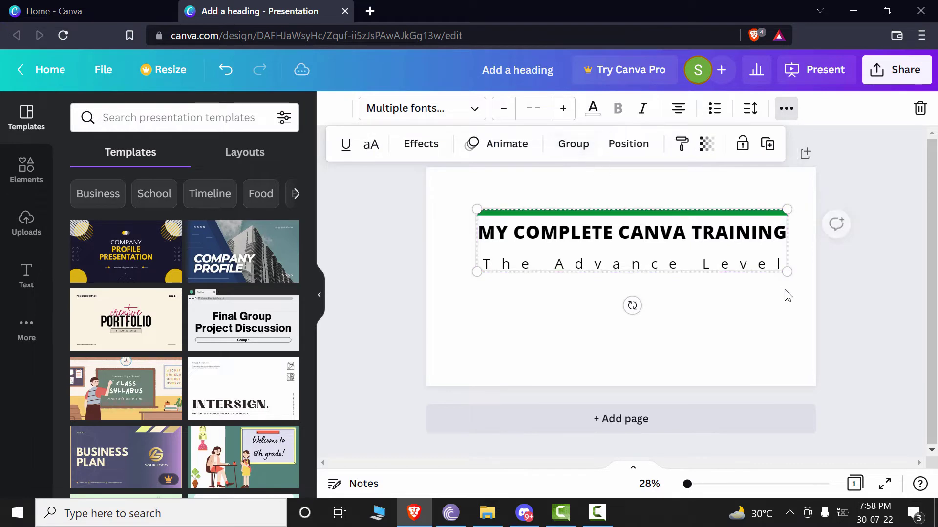
click(790, 312)
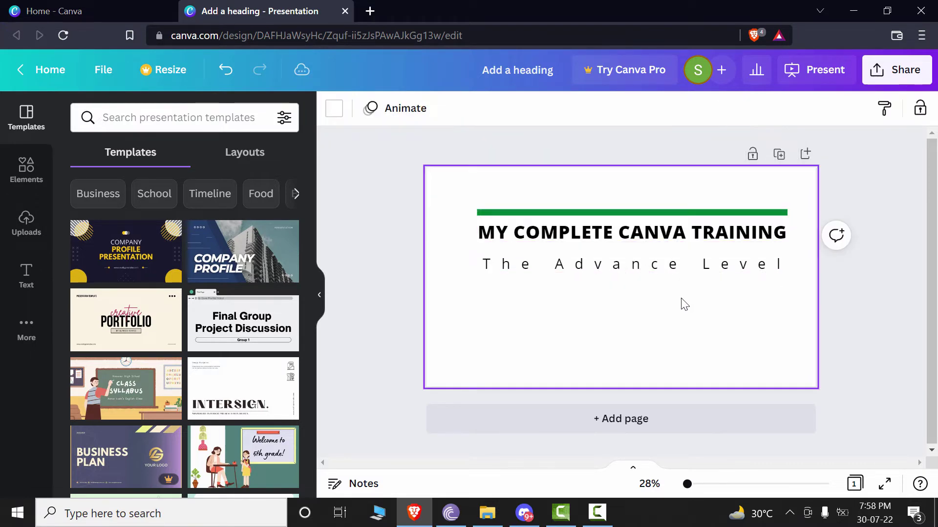
Step: Select the subtitle, heading and green line one at a time to check whether they are separate elements
click(690, 266)
click(695, 234)
click(698, 218)
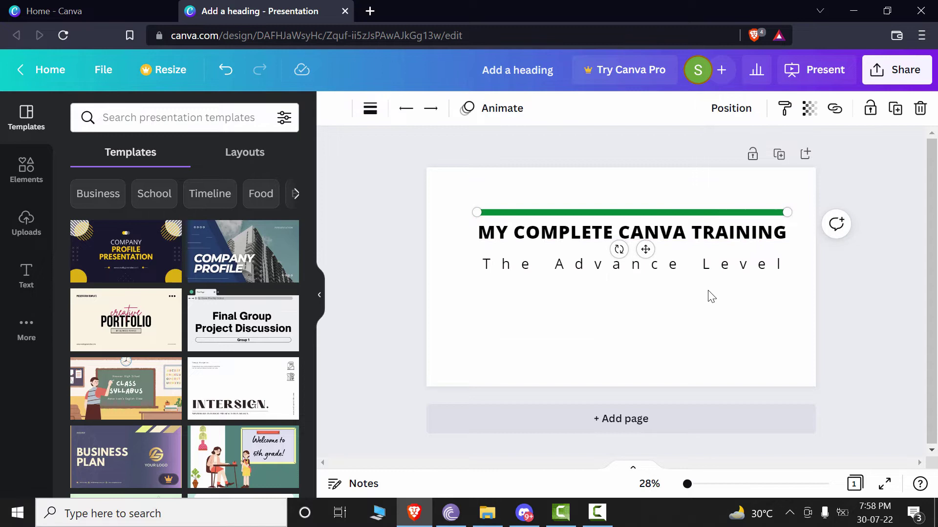
click(718, 236)
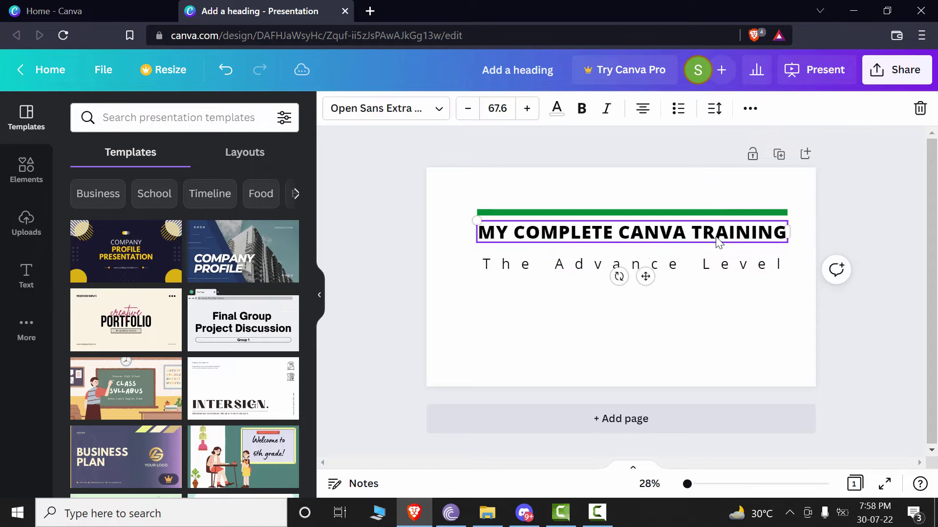
click(740, 293)
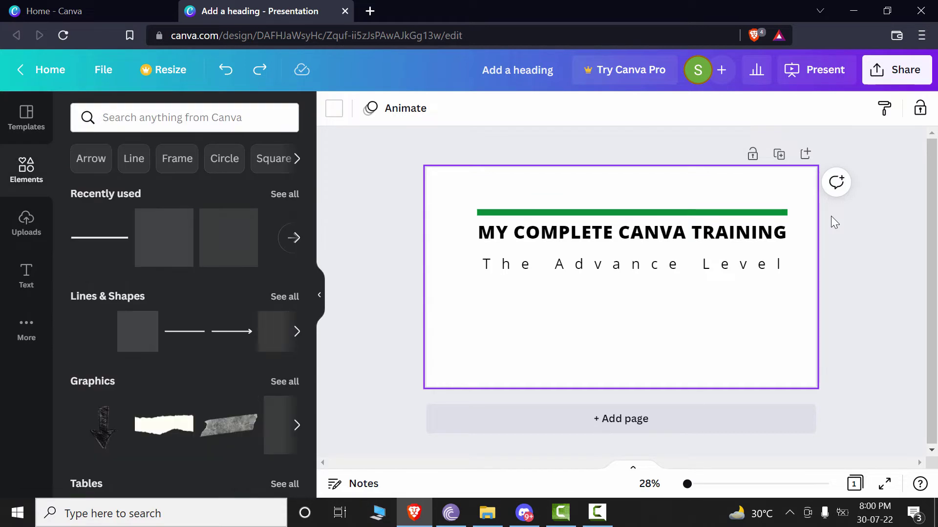
Step: Redo the addition of the green square in the middle of the slide
key(ctrl+y)
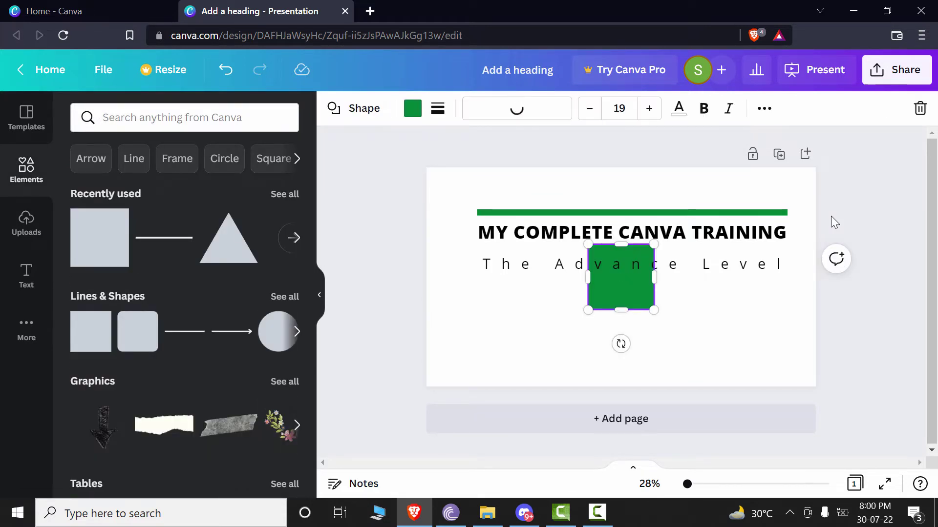
Step: Move the green square over the title block and resize it to about 1,584 by 411 to cover the line, heading and subtitle
drag(621, 293, 509, 247)
shift+click(664, 232)
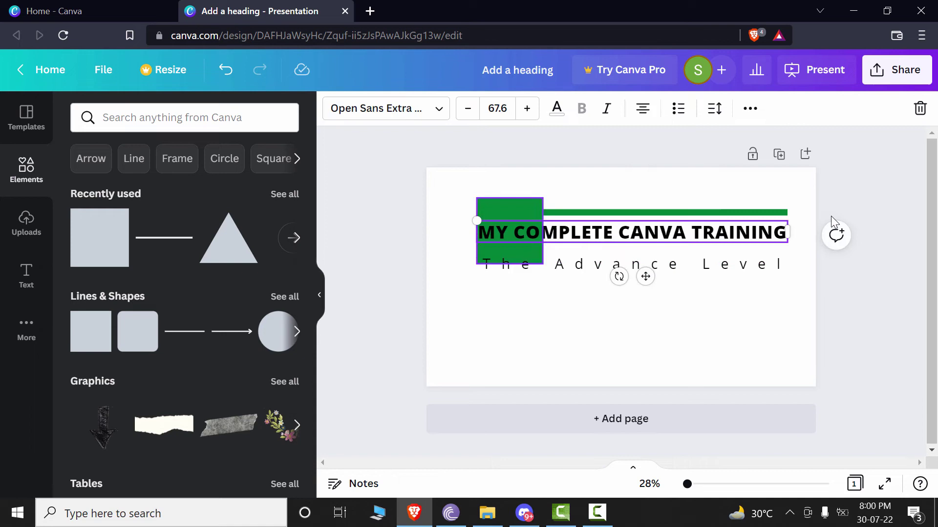
click(510, 210)
drag(543, 198, 801, 194)
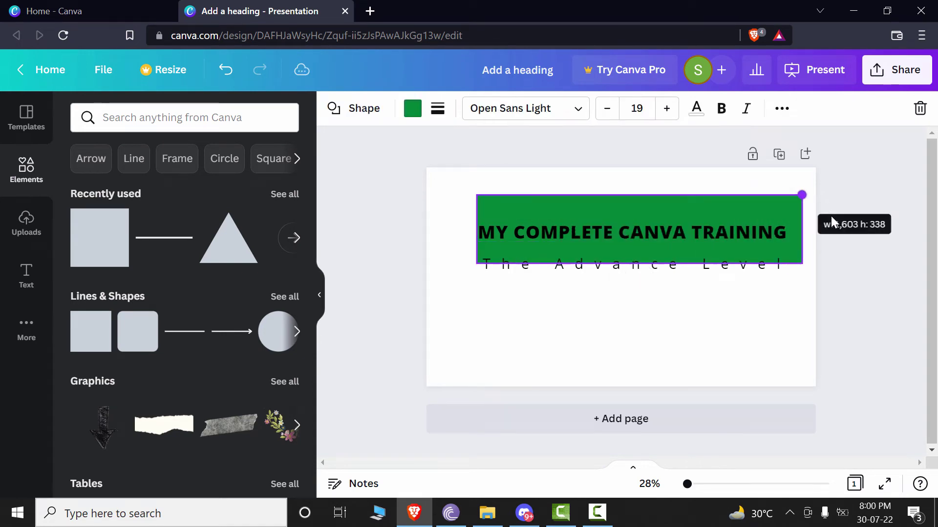
key(ctrl+y)
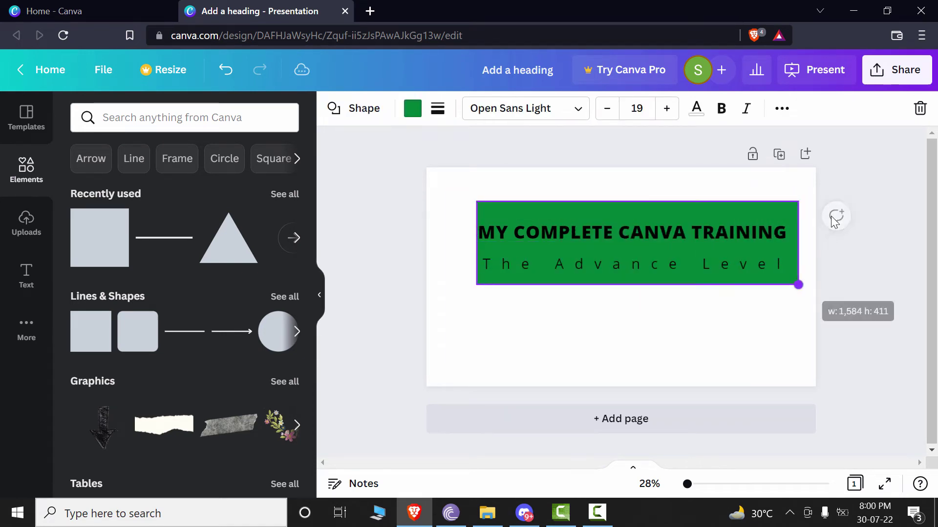
Step: Recolor the rectangle light orange and send it backward so it sits behind the green line
click(412, 108)
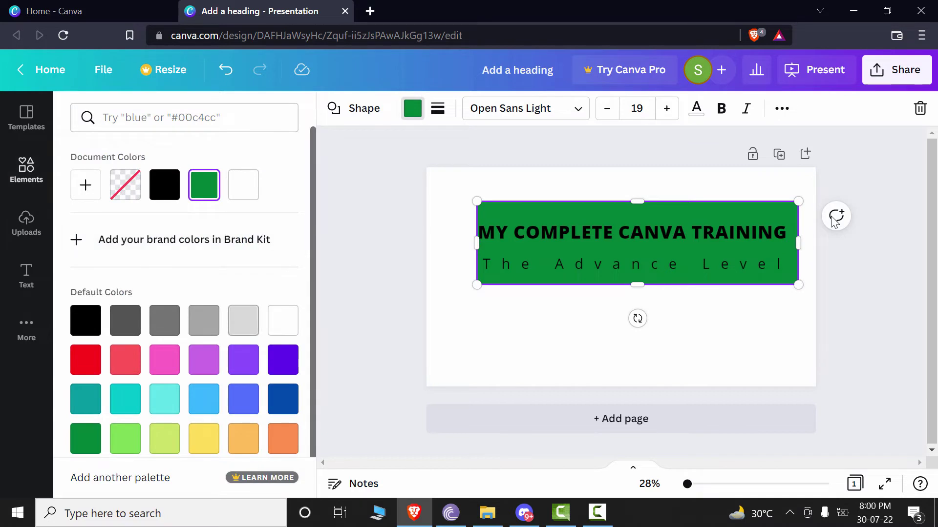
key(ctrl+y)
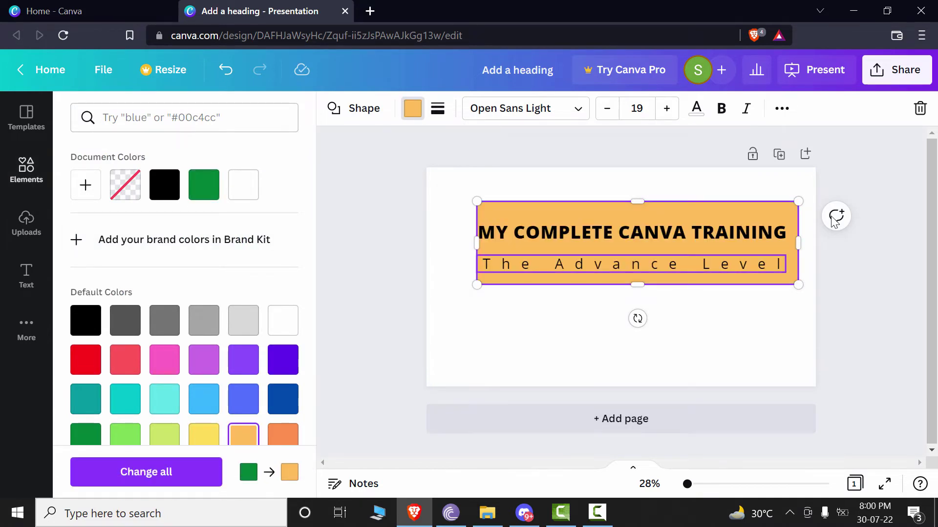
right_click(834, 221)
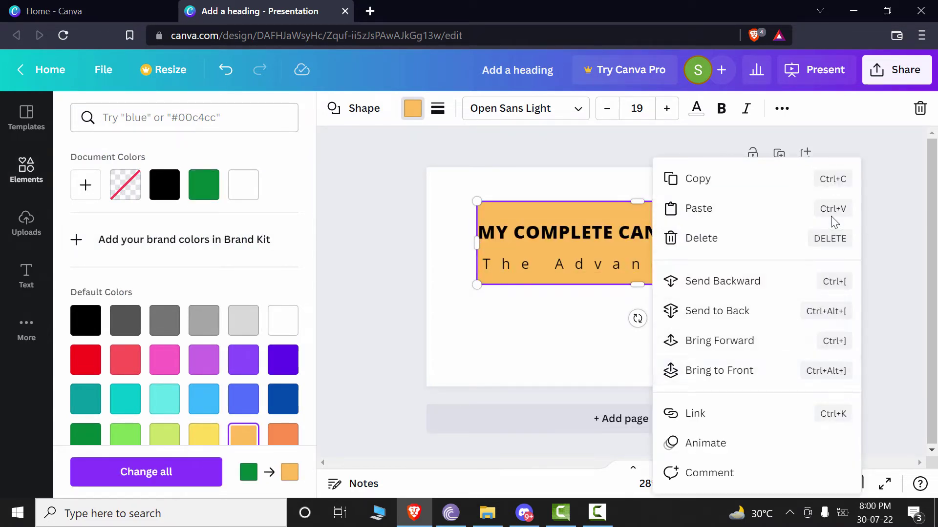
click(721, 281)
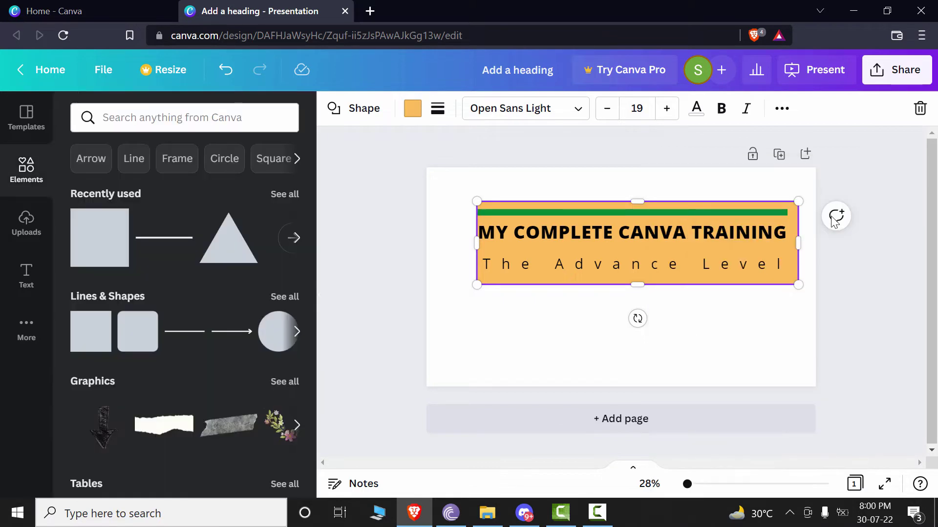
click(715, 335)
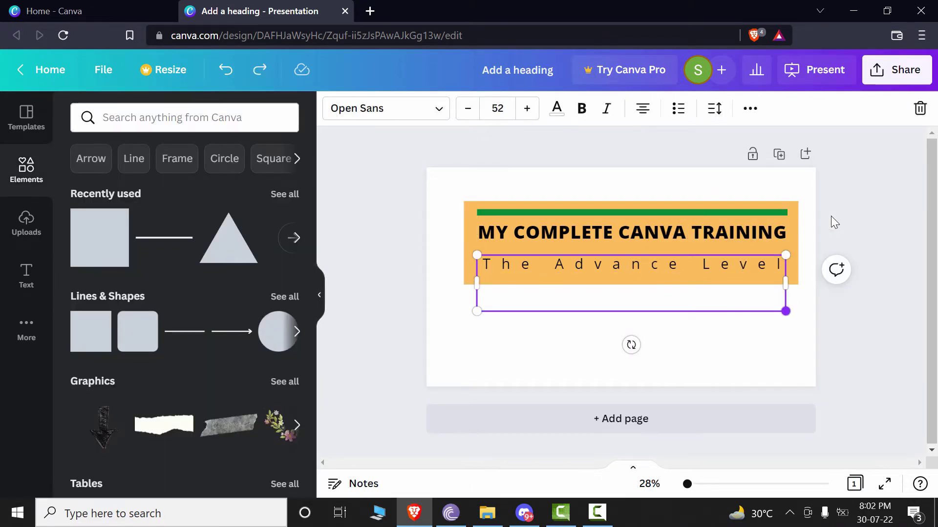
Step: Resize the subtitle text box to match the green line's width, at a font size of about 52.3
key(ctrl+y)
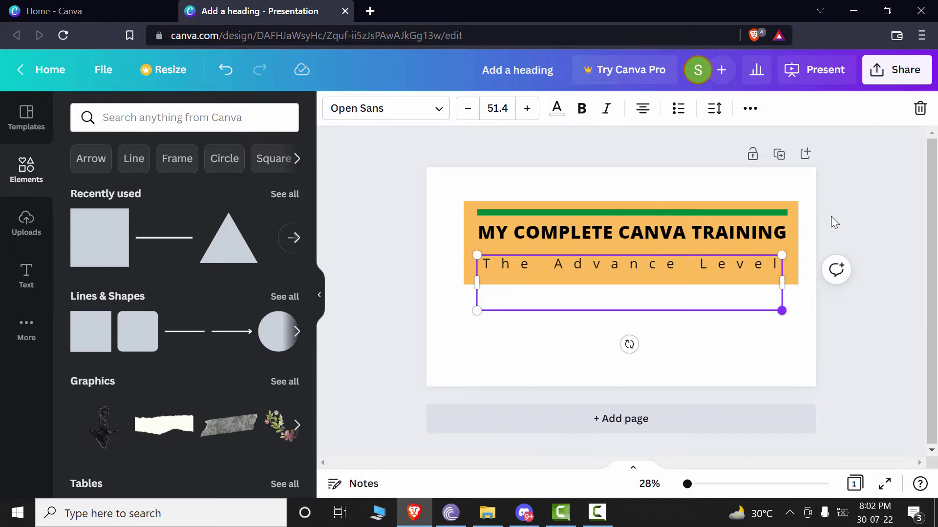
drag(781, 310, 780, 310)
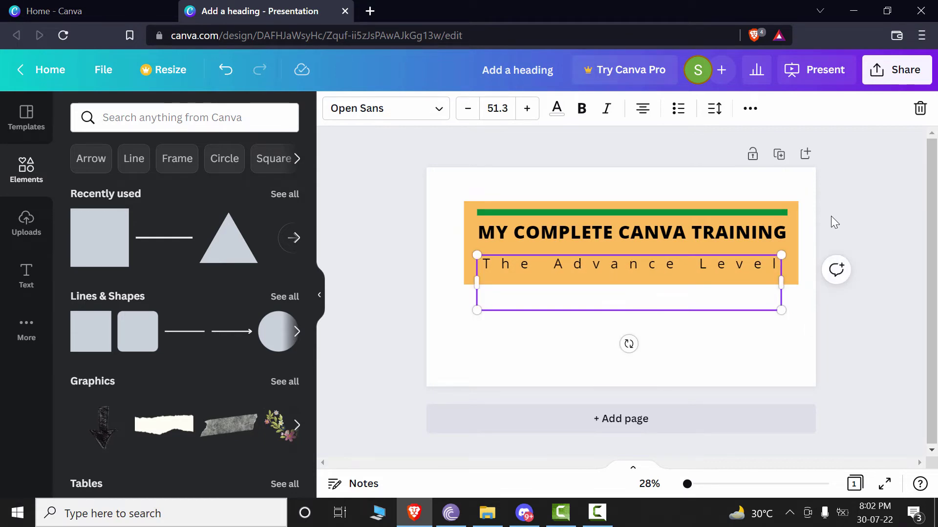
mouse_move(781, 310)
mouse_down()
mouse_move(609, 277)
mouse_move(786, 311)
mouse_up()
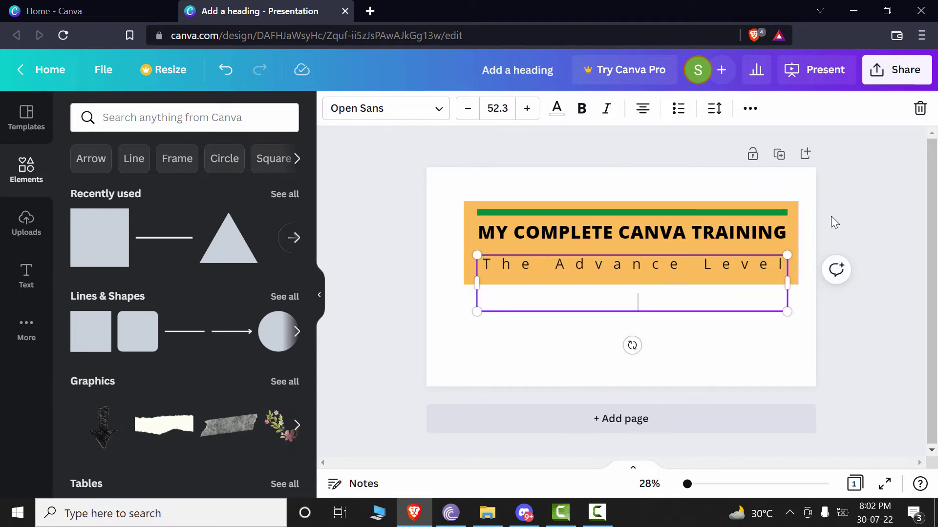
Step: Select the orange rectangle, green line, heading and subtitle together, group them and deselect the group
mouse_move(737, 347)
mouse_down()
mouse_move(753, 240)
mouse_move(748, 179)
mouse_up()
click(782, 108)
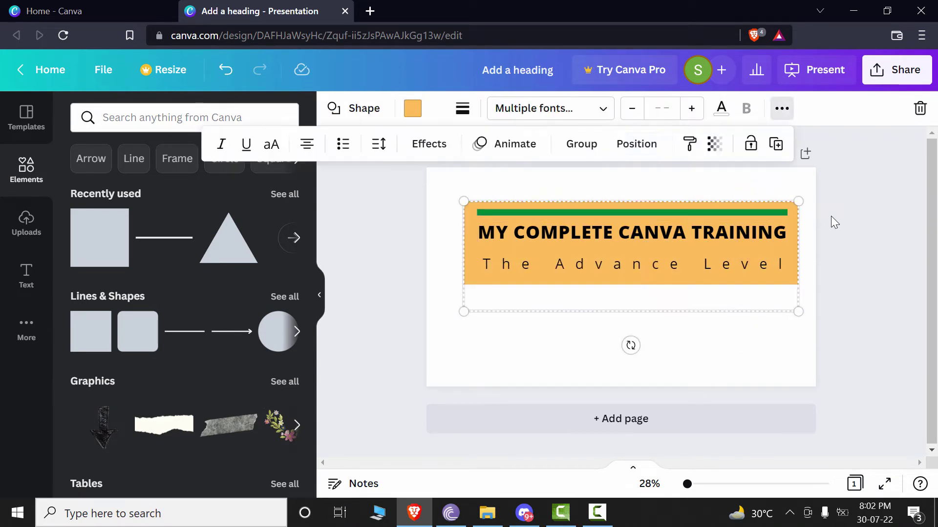
key(ctrl+g)
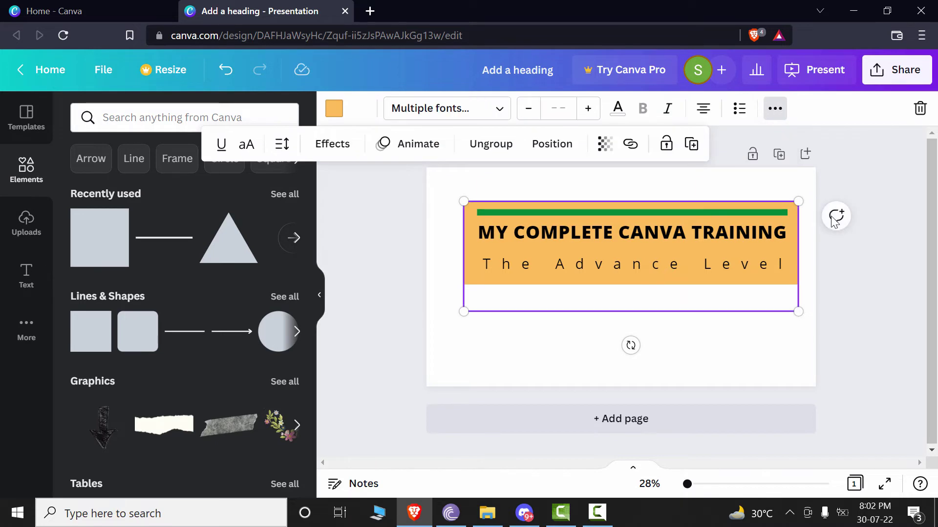
key(Escape)
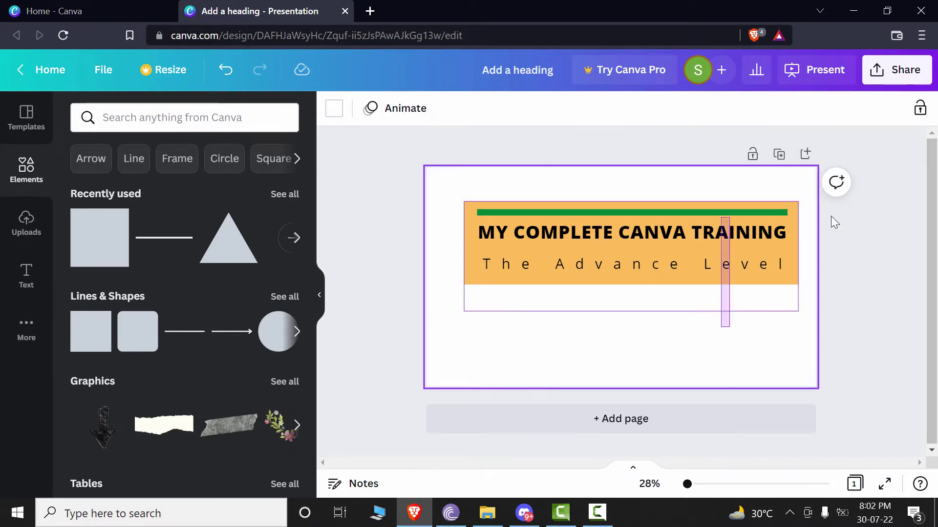
Step: Ungroup the title block and enlarge all its selected elements slightly
drag(729, 217, 730, 189)
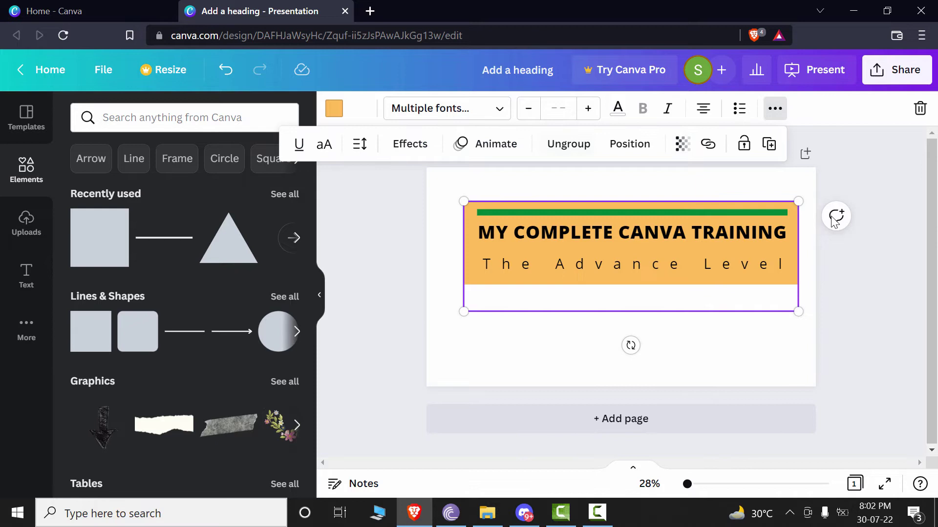
key(ctrl+shift+g)
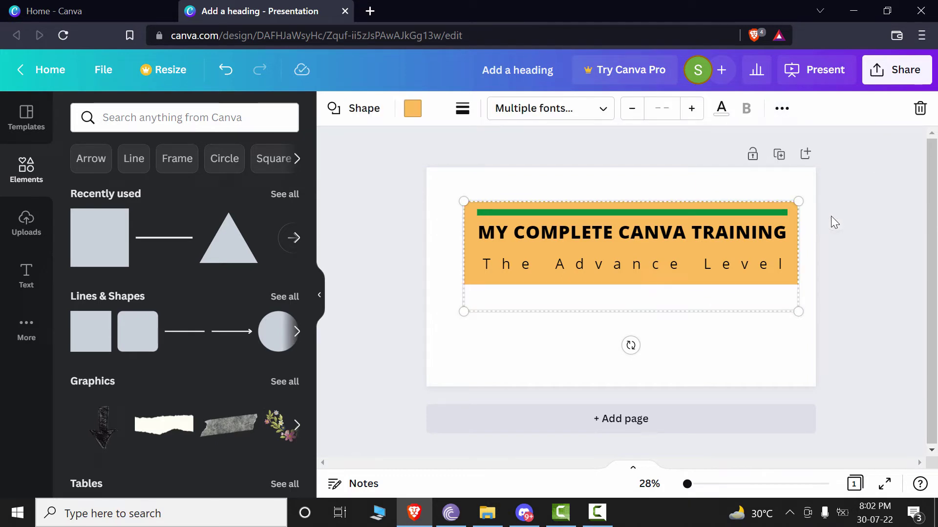
mouse_move(797, 311)
mouse_down()
mouse_move(753, 297)
mouse_move(801, 312)
mouse_up()
click(774, 341)
Step: Delete the empty line below the subtitle text so its box fits within the orange rectangle
click(633, 264)
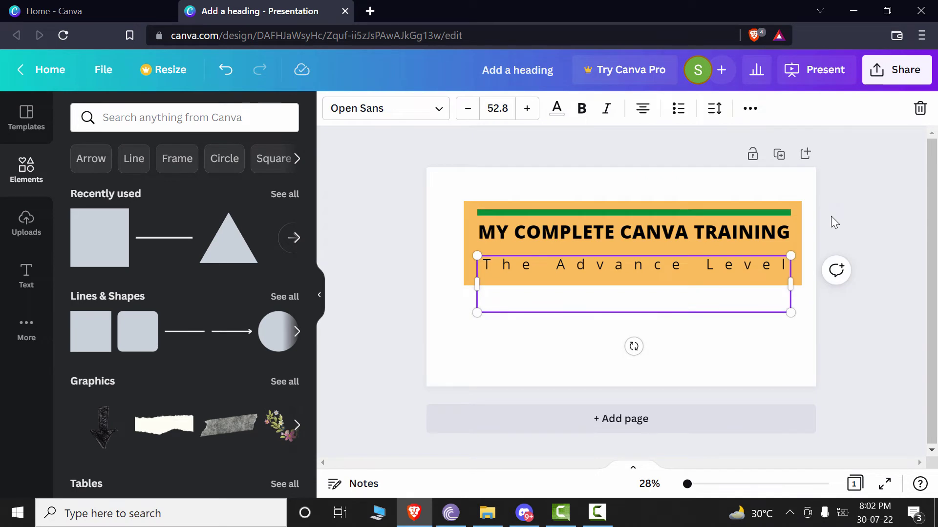
drag(634, 264, 633, 252)
key(ctrl+z)
key(BackSpace)
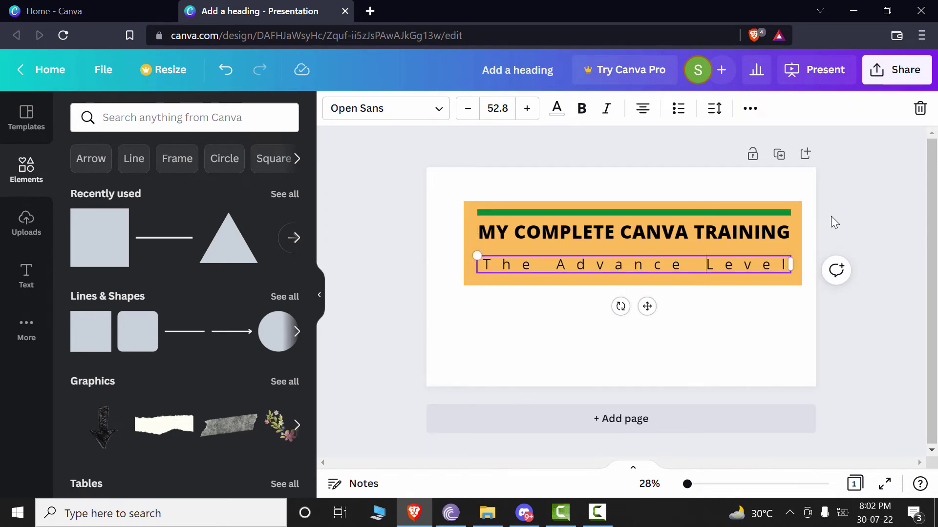
click(734, 295)
Step: Move the subtitle up slightly, closer to the heading, and deselect it
click(633, 264)
drag(633, 264, 632, 257)
key(shift+Right)
key(Escape)
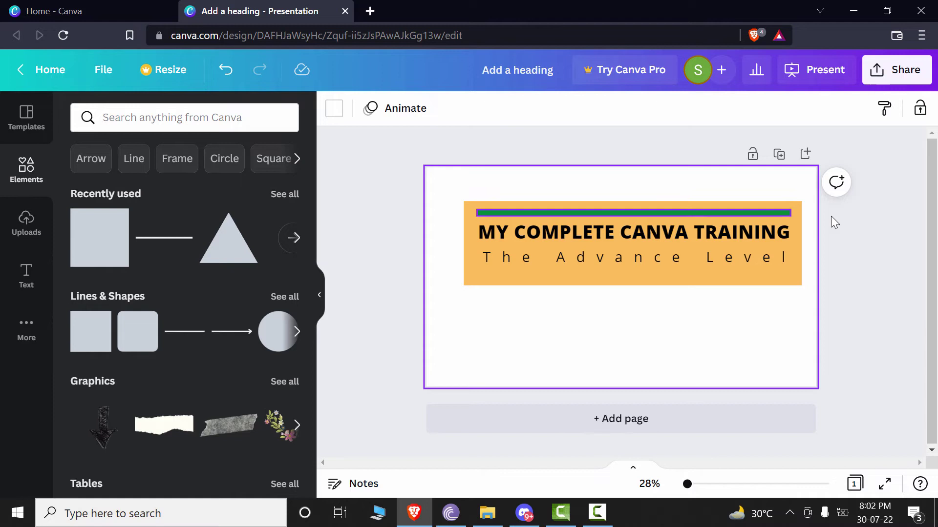
Step: Check the green line, subtitle and orange rectangle one at a time as separate elements
click(633, 276)
key(Escape)
key(Tab)
key(Tab)
key(Tab)
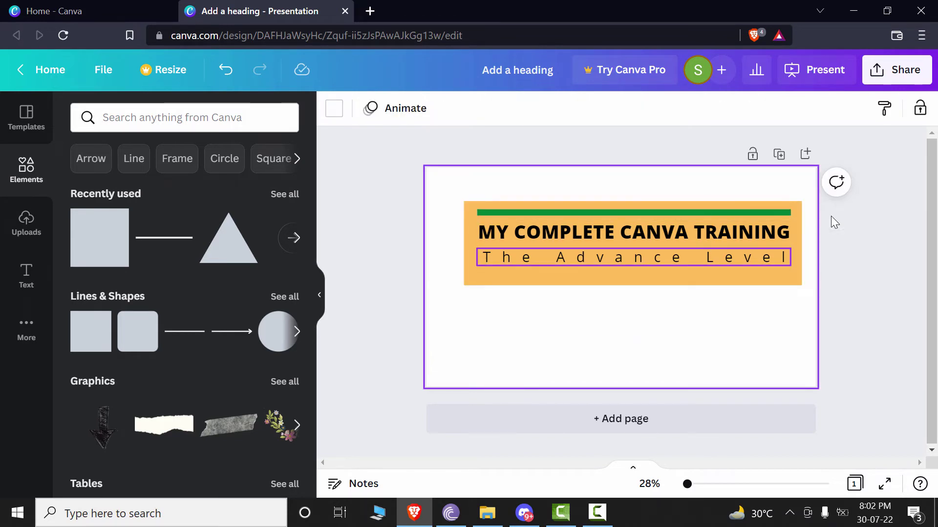
key(Escape)
key(Tab)
key(Tab)
key(Tab)
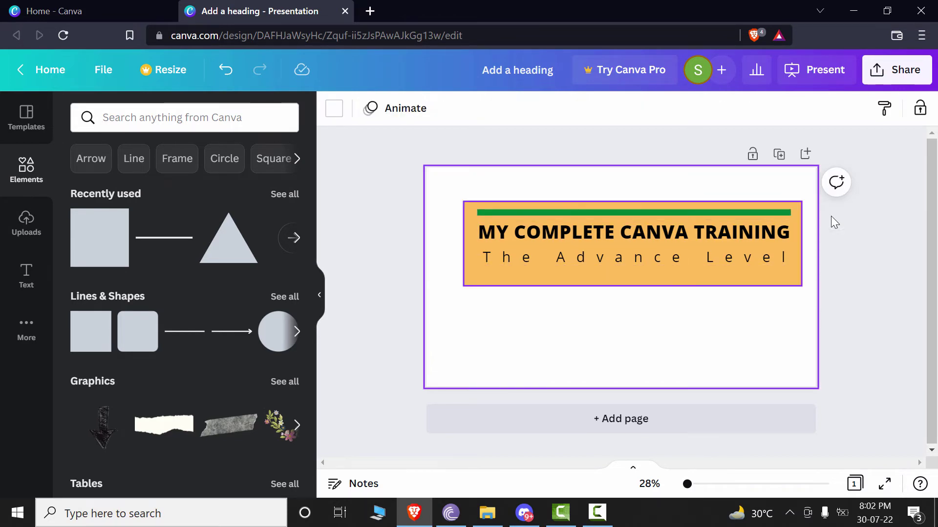
key(Escape)
Step: Select the rectangle, green line, heading and subtitle together again and try to group them
drag(749, 304, 682, 187)
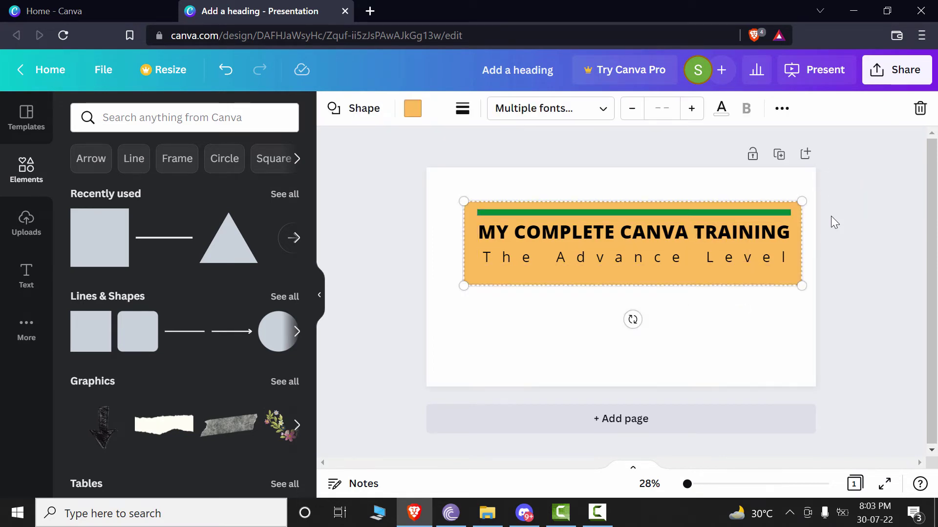
key(Escape)
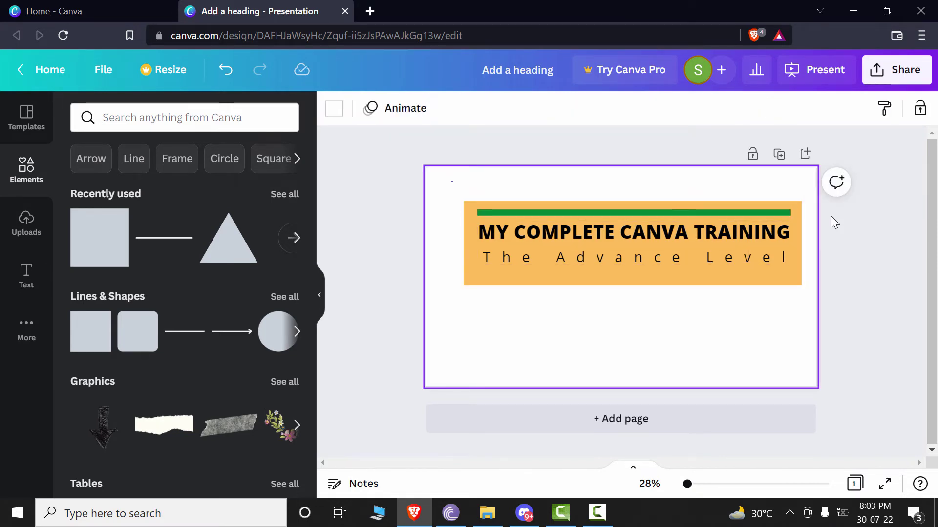
key(Tab)
drag(638, 297, 643, 299)
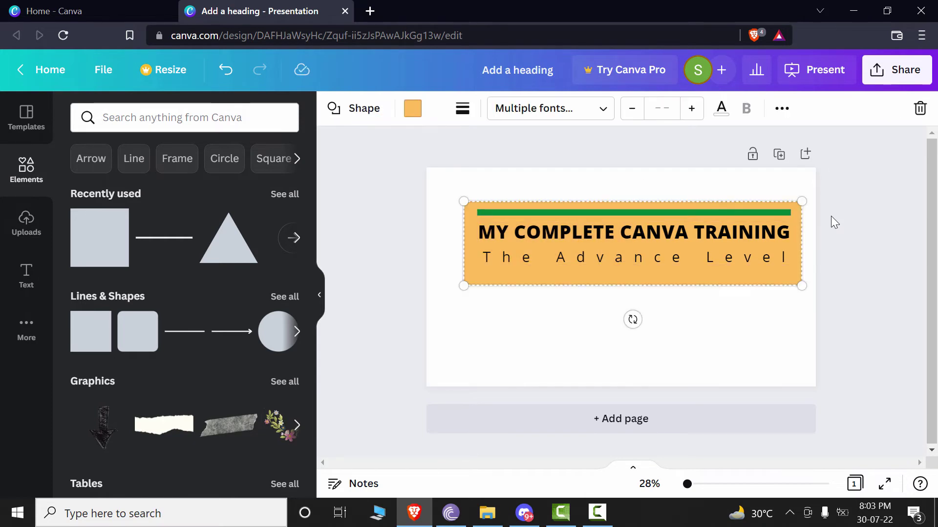
click(781, 109)
key(Return)
key(Escape)
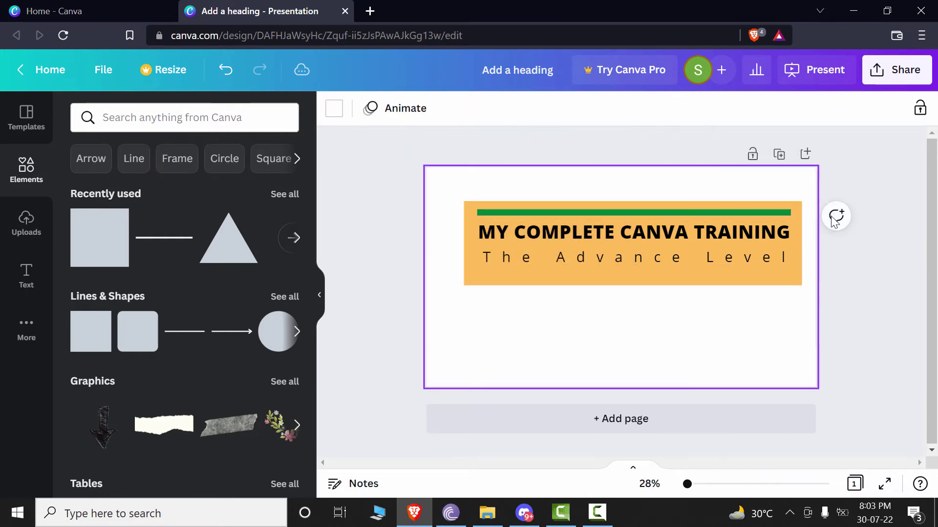
Step: Add the lines "Line 1" and "Line 2" below the subtitle text "The Advance Level" and leave text editing
key(Tab)
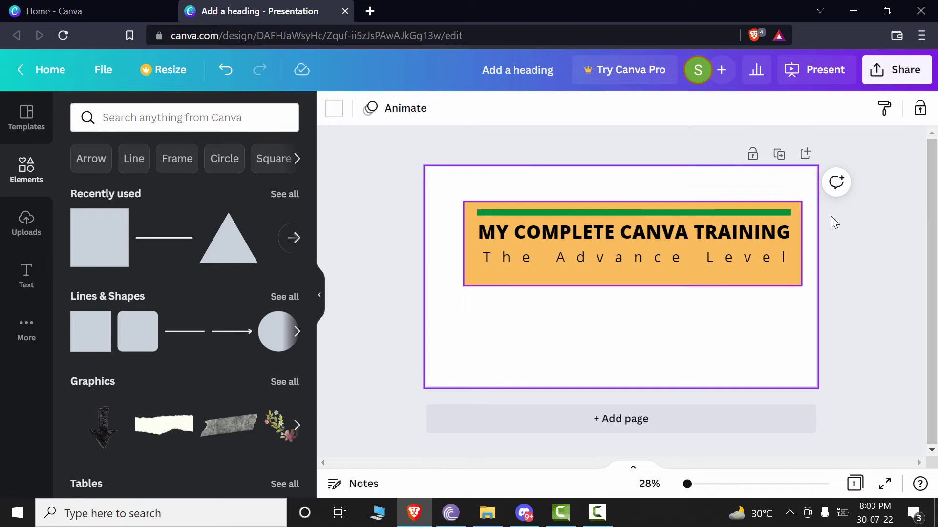
key(Tab)
key(Return)
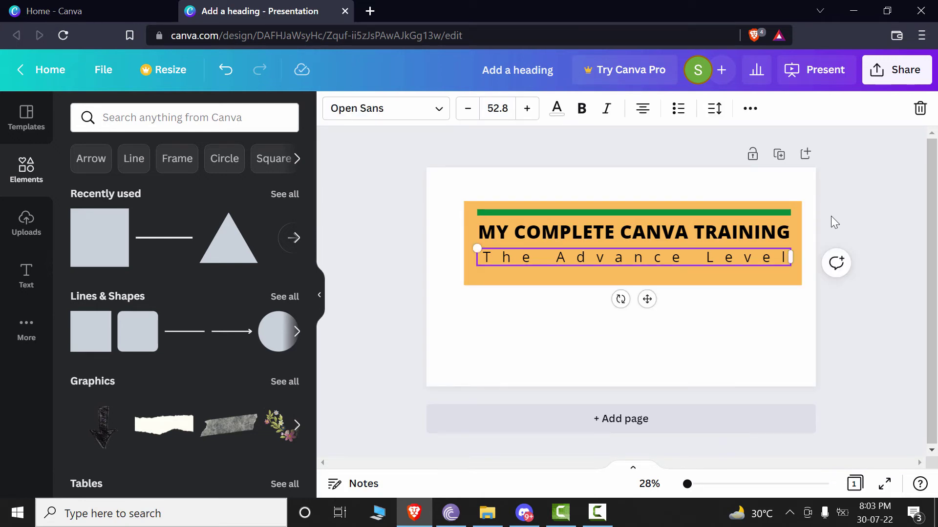
key(ctrl+shift+Left)
key(ctrl+shift+Left)
key(ctrl+shift+Left)
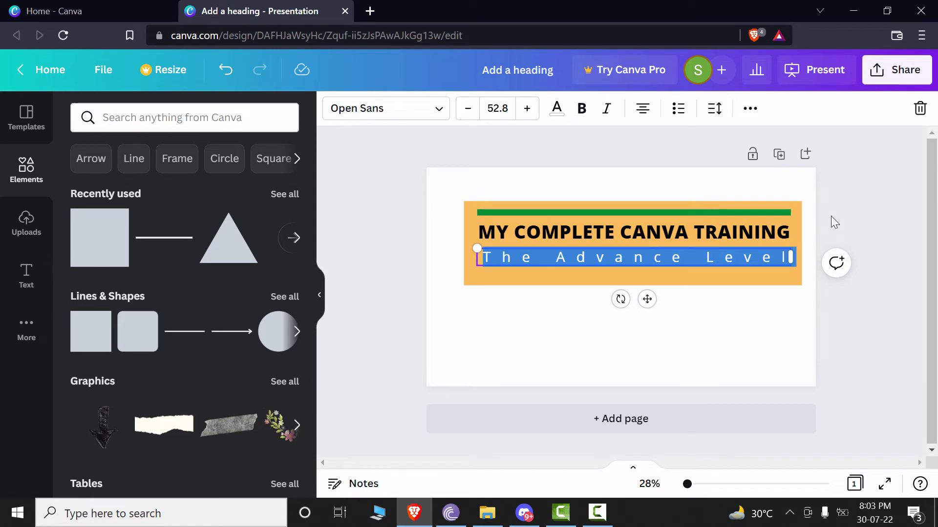
key(Left)
key(Return)
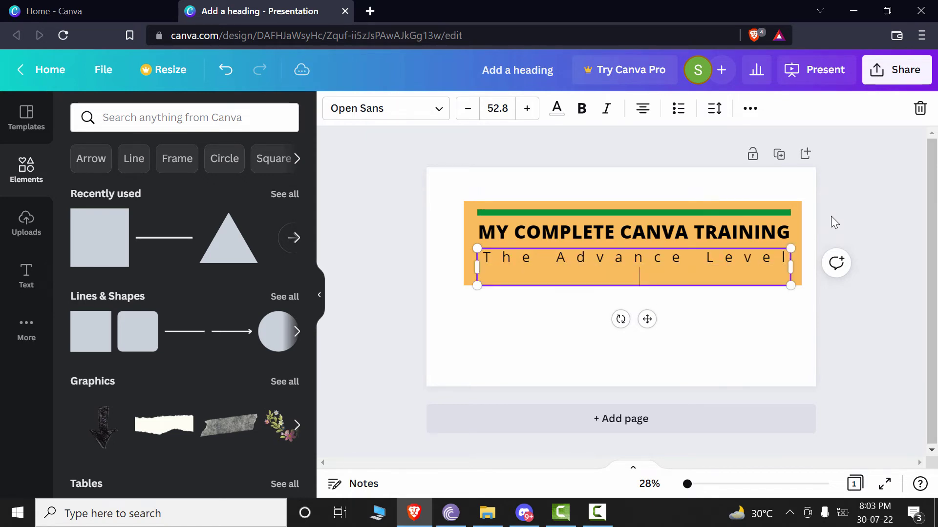
key(Return)
text(Line 1)
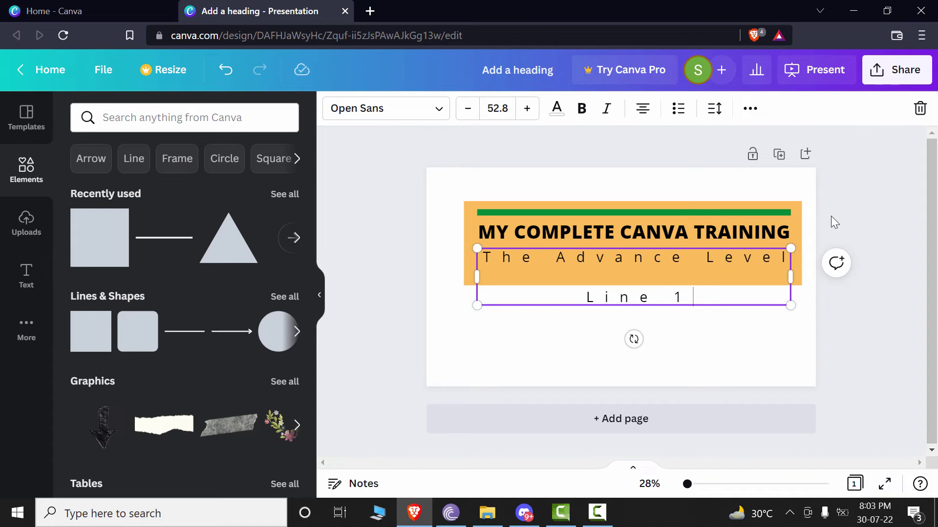
key(Return)
text(Line 2)
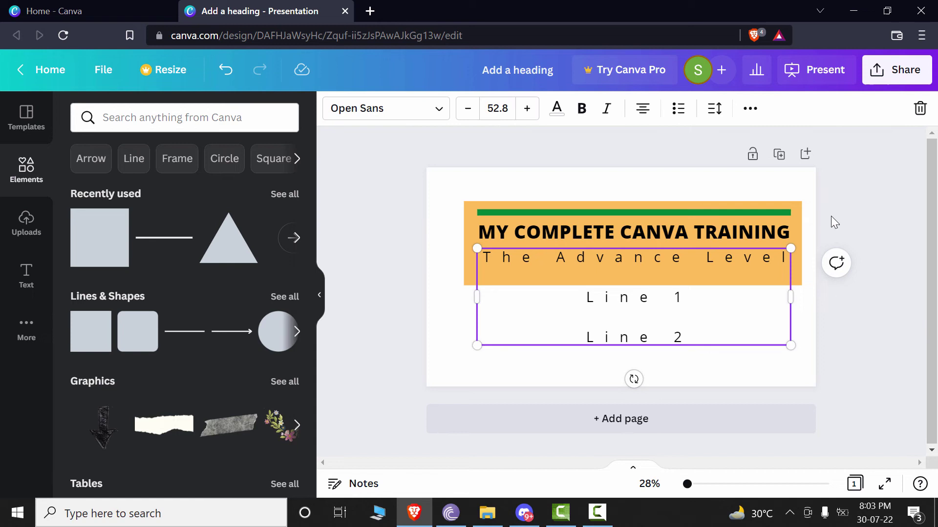
key(Tab)
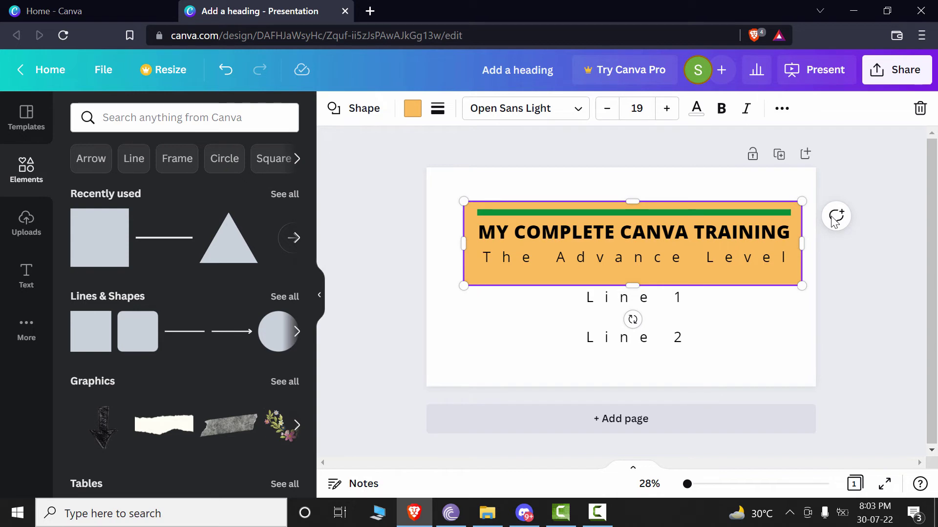
Step: Undo the added "Line 1" and "Line 2" text and remove the leftover blank lines from the subtitle's text box
key(ctrl+z)
key(ctrl+z)
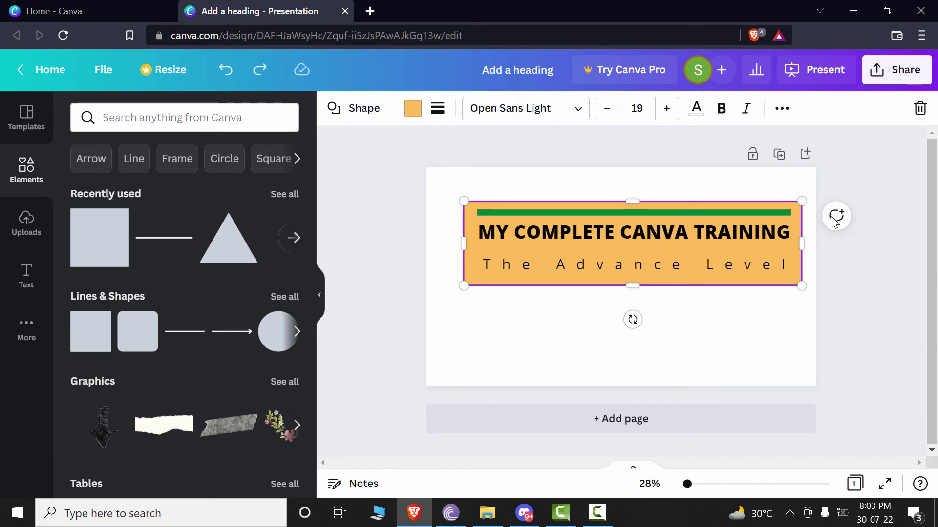
key(Tab)
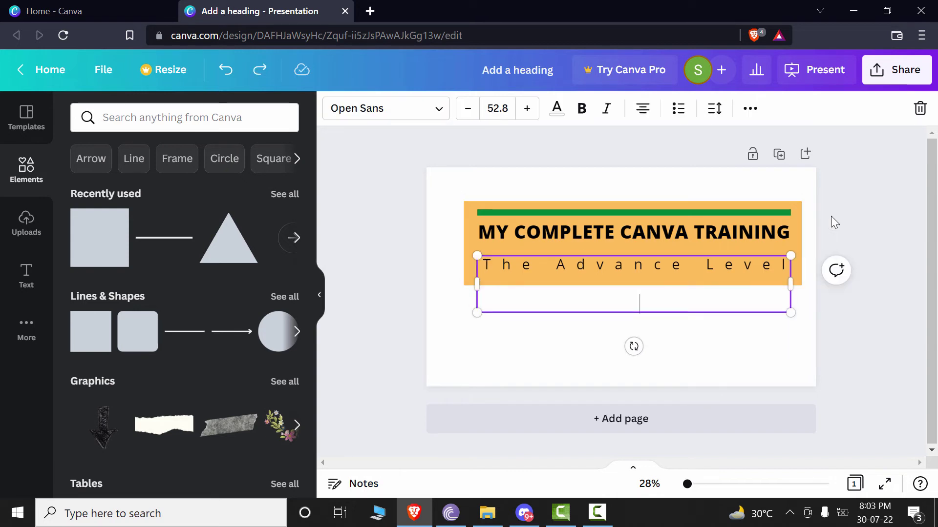
key(BackSpace)
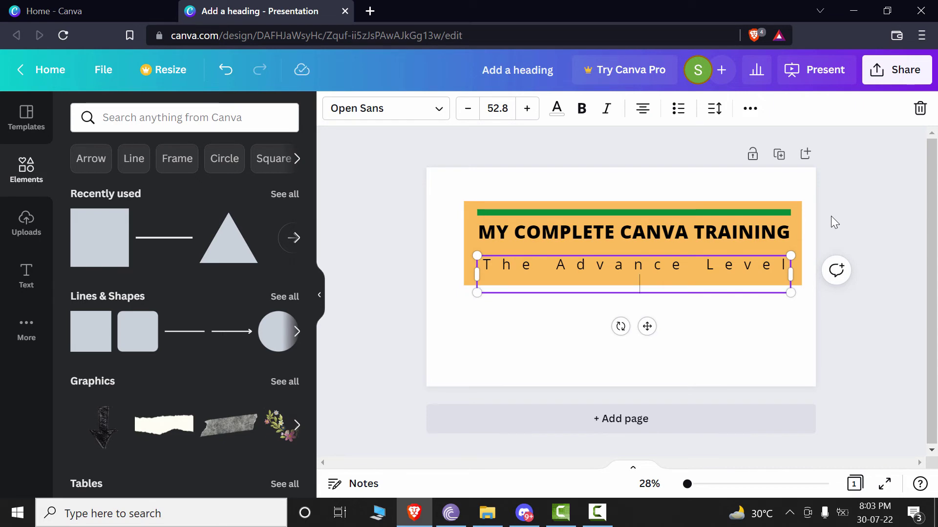
key(ctrl+z)
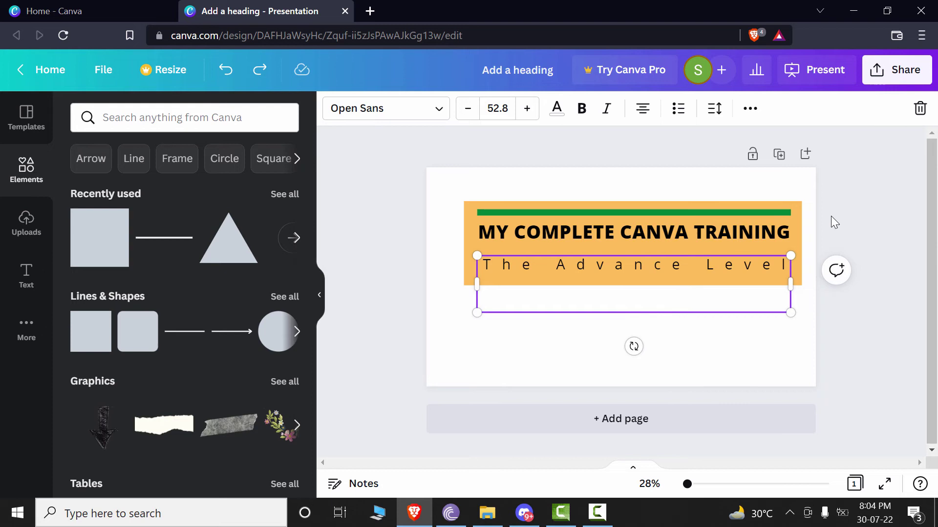
key(BackSpace)
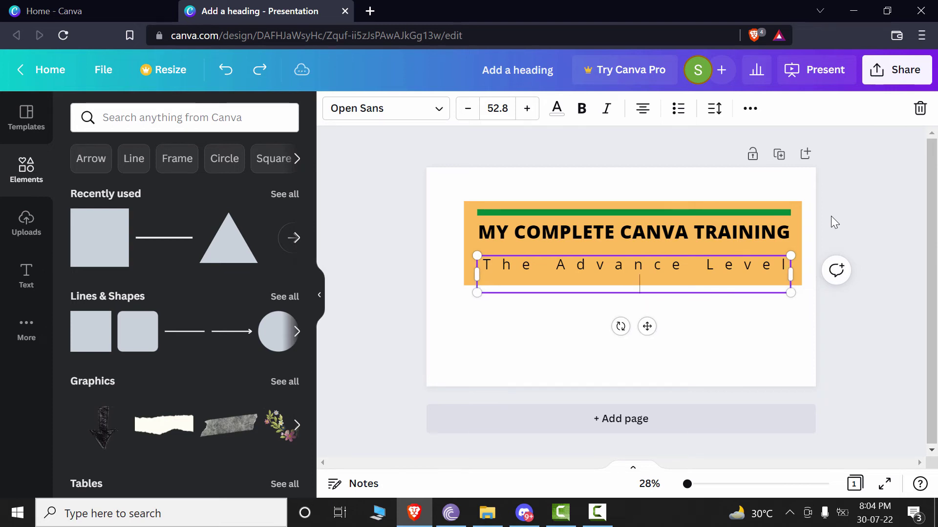
Step: Move the subtitle "The Advance Level" up close beneath the heading and deselect it
key(Escape)
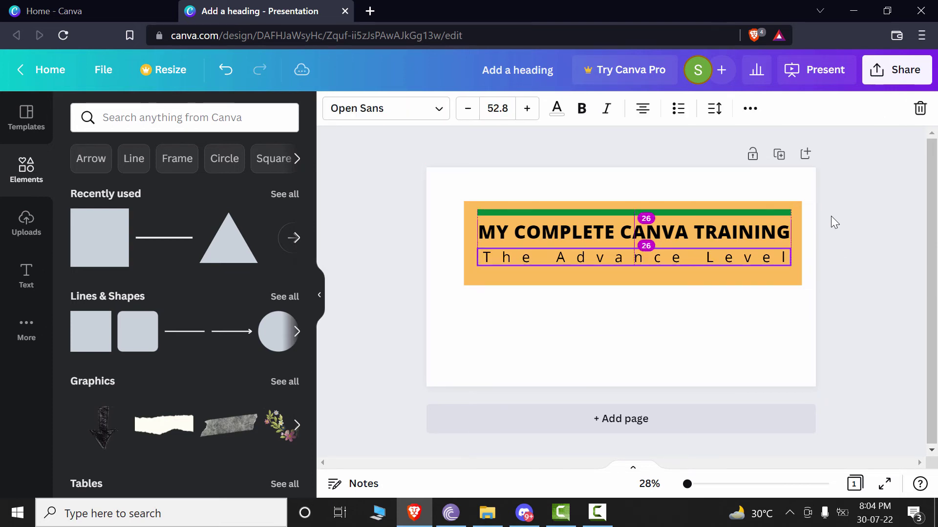
key(Escape)
key(Tab)
key(Tab)
key(Tab)
key(Tab)
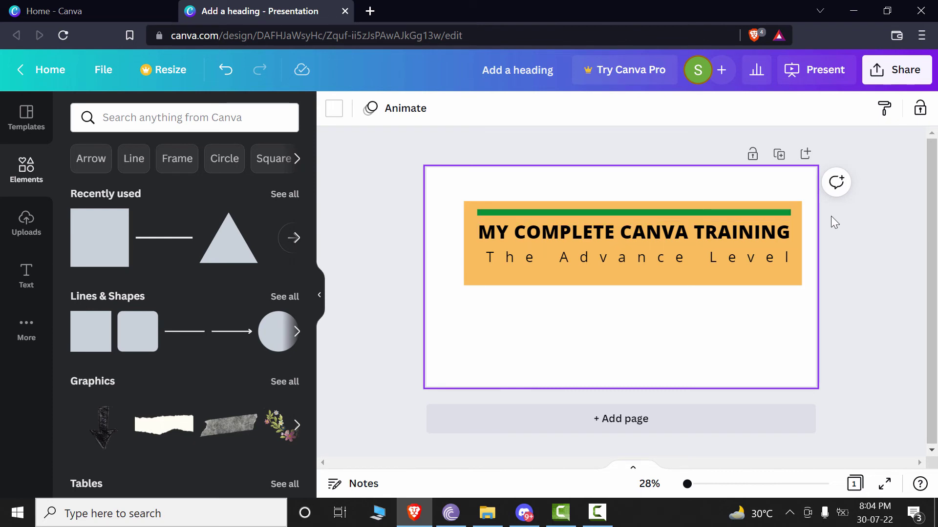
Step: Select the orange rectangle, green line, heading and subtitle together and group them
key(shift+Tab)
key(shift+Tab)
key(shift+Tab)
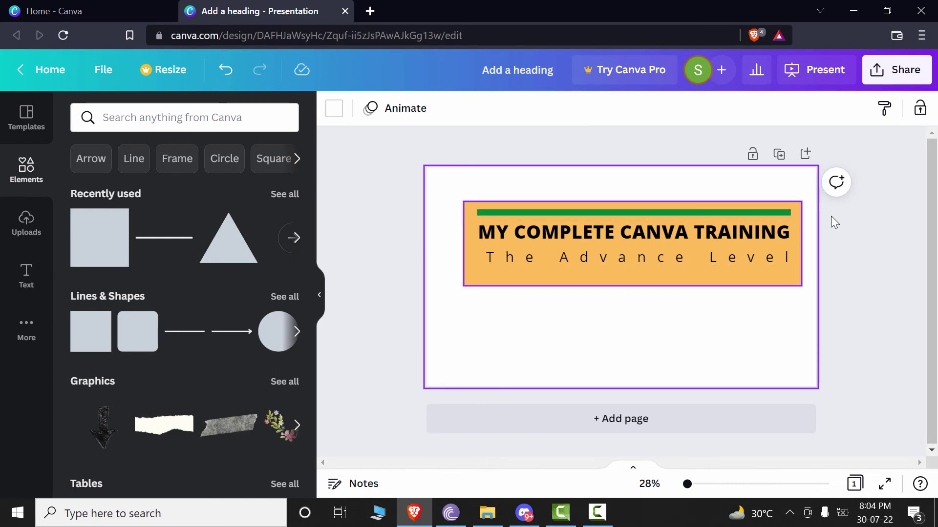
key(Return)
key(Escape)
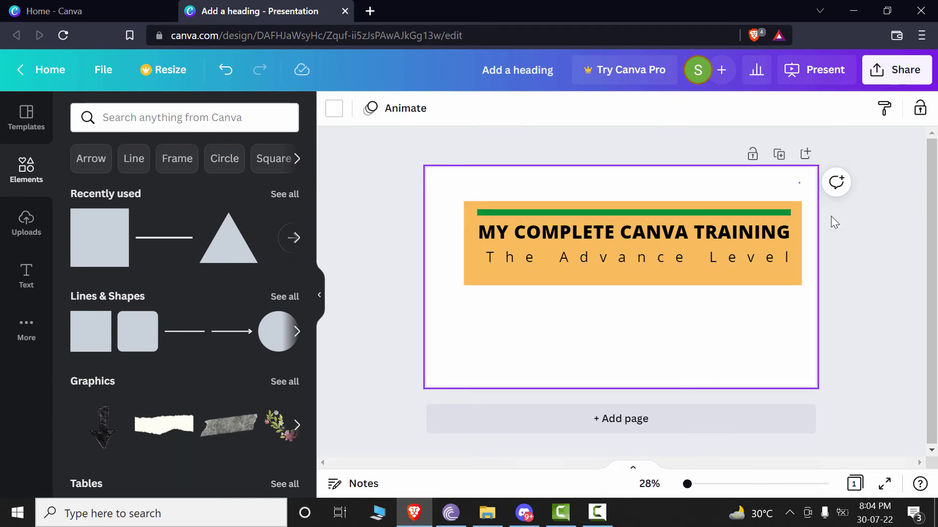
key(ctrl+a)
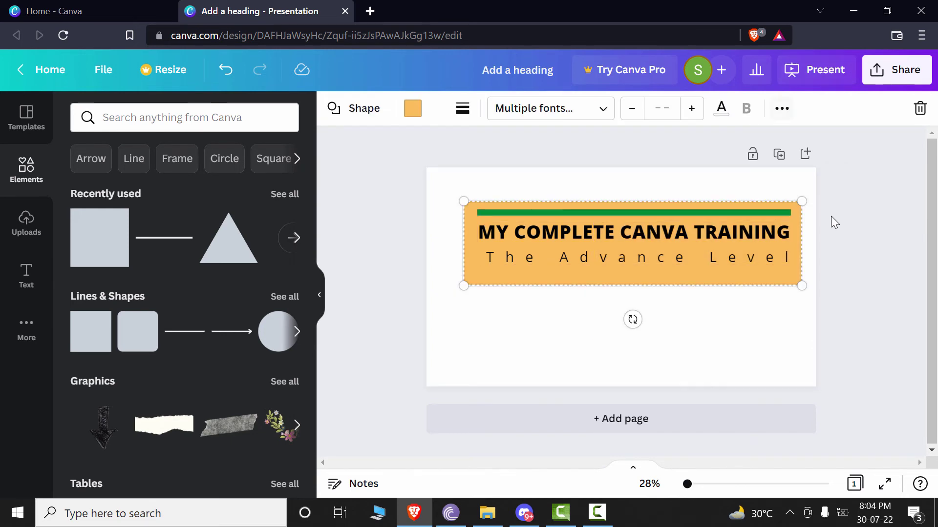
key(ctrl+g)
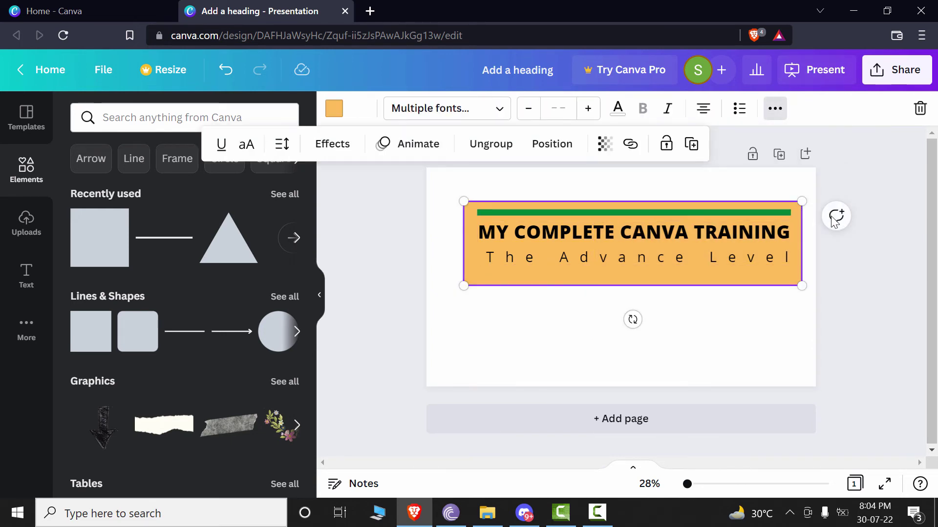
Step: Inside the group, add "Line 1" and "Line 2" below the subtitle, with a blank line before each, and deselect the group
key(Escape)
key(Escape)
key(Tab)
key(ctrl+shift+Left)
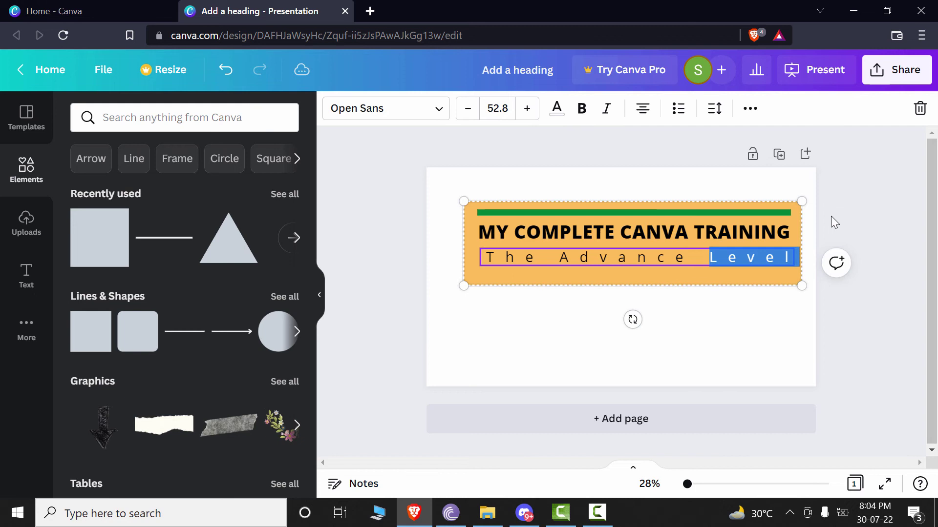
key(Right)
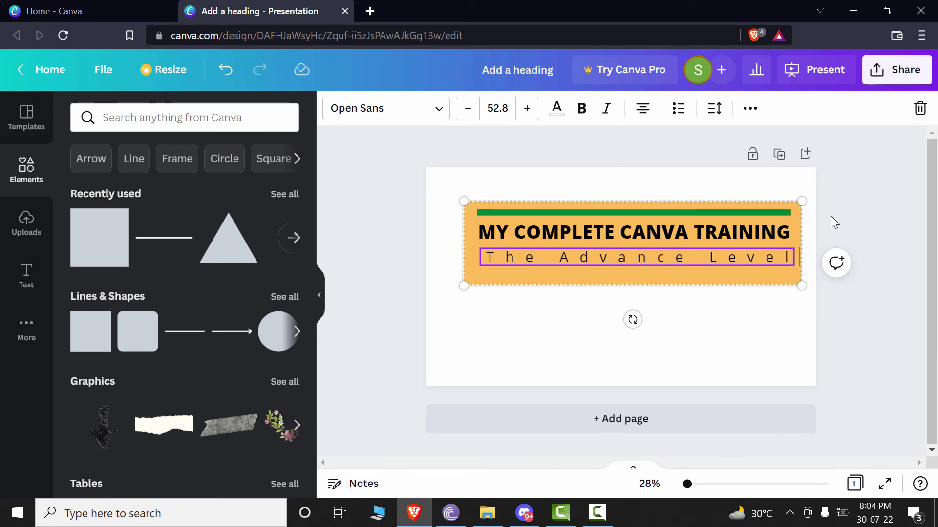
key(Return)
key(Return)
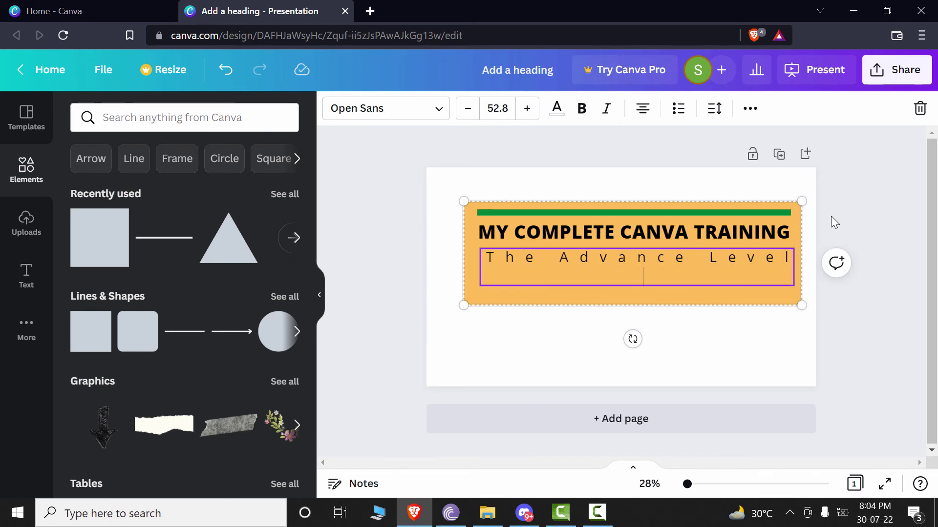
key(Return)
text(Line 1)
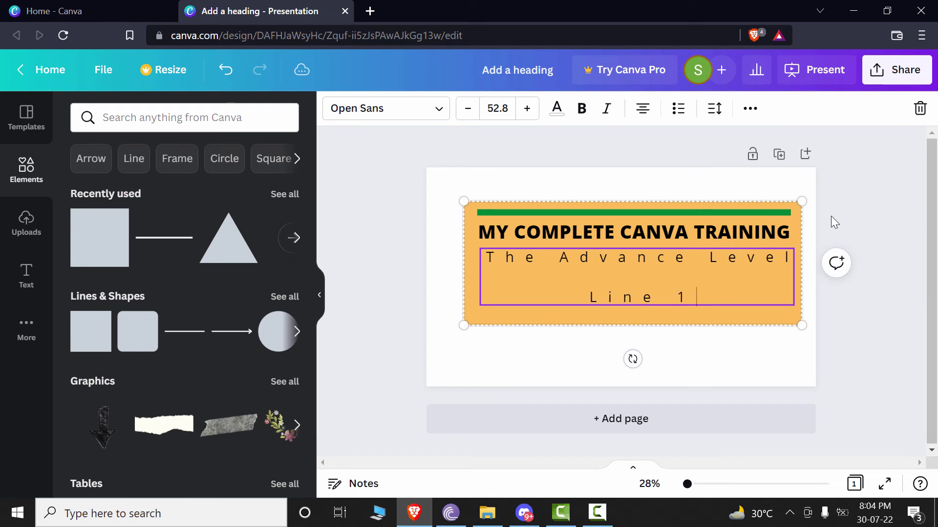
key(Return)
text(Line 2)
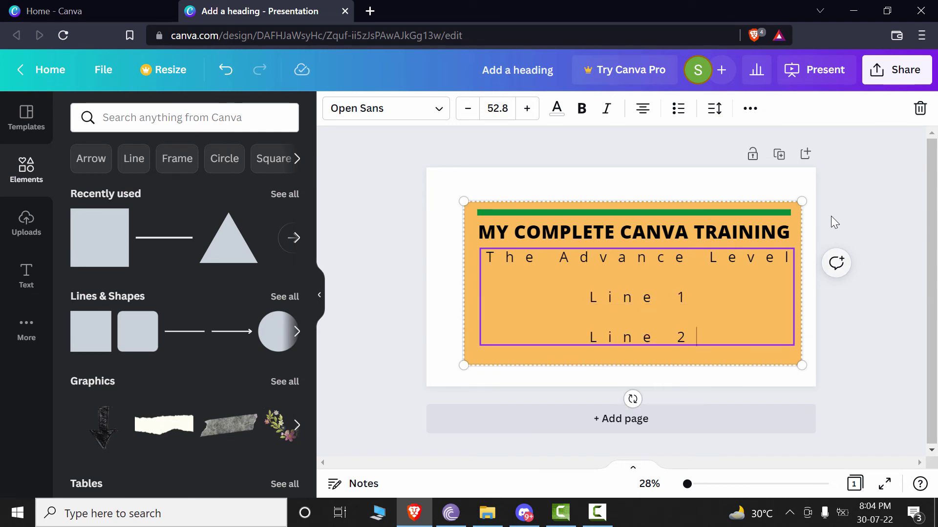
click(834, 223)
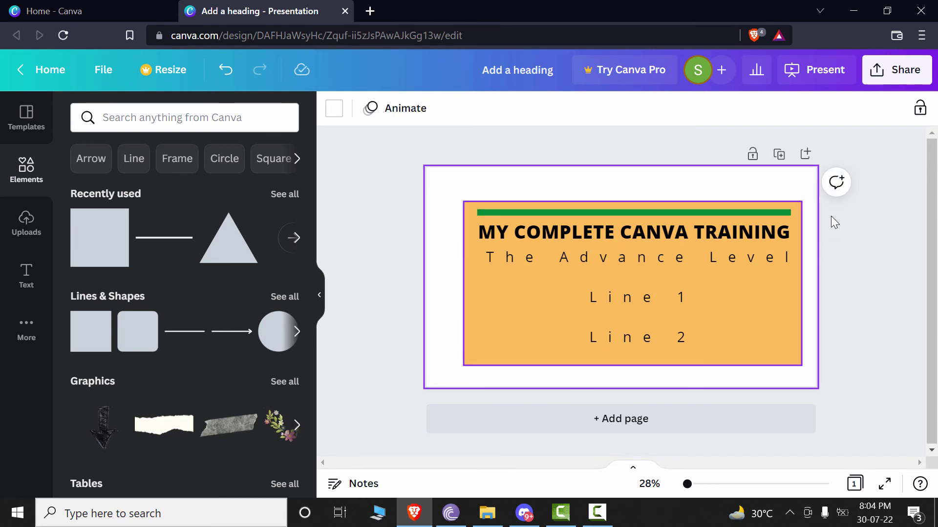